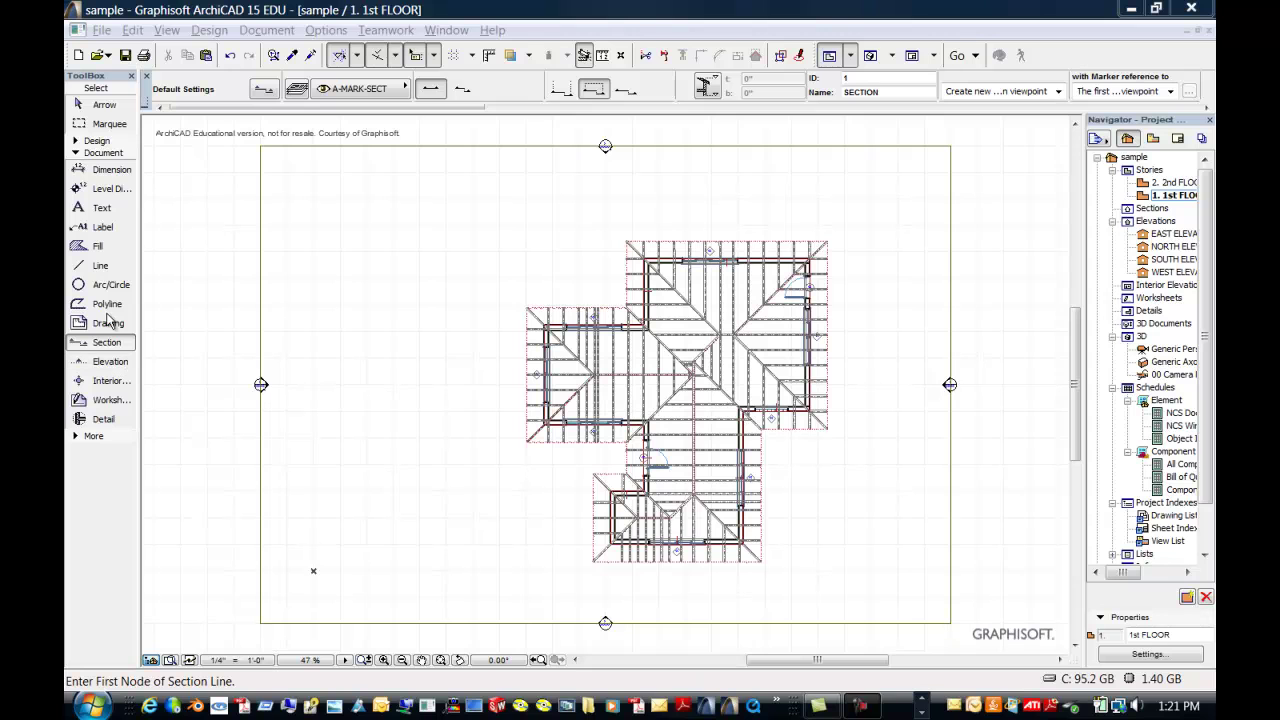
click(75, 153)
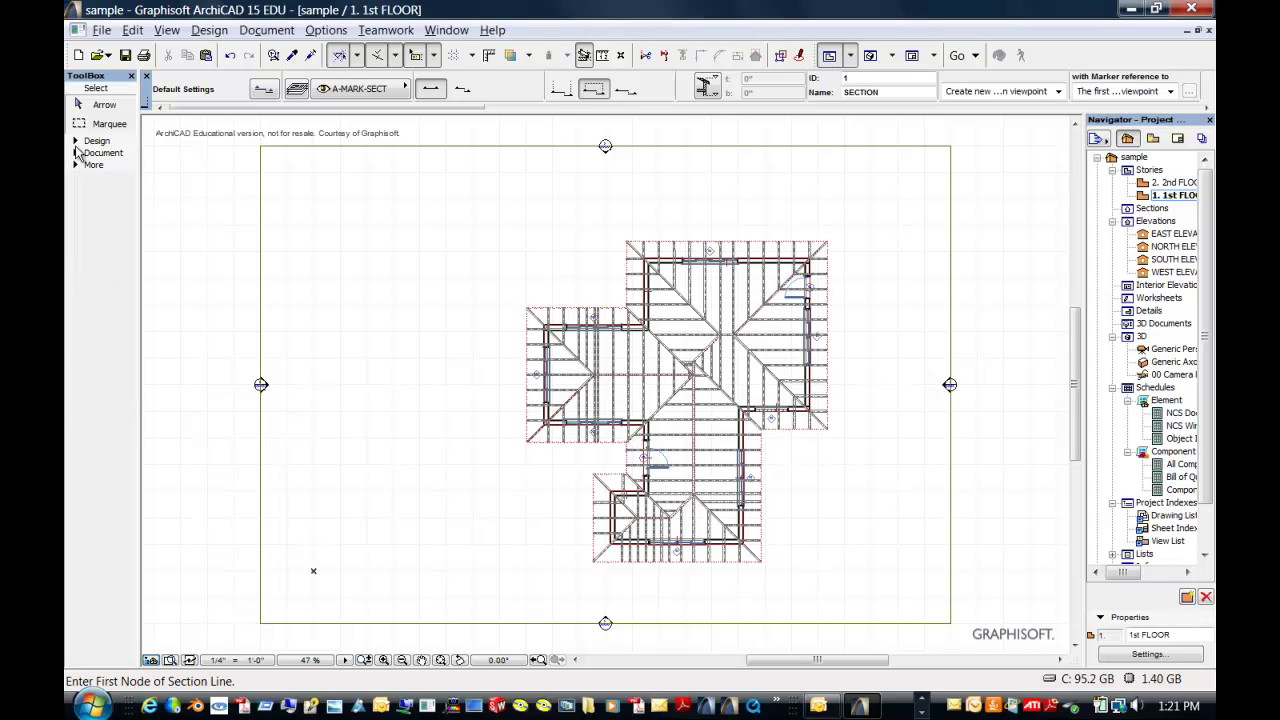
click(76, 141)
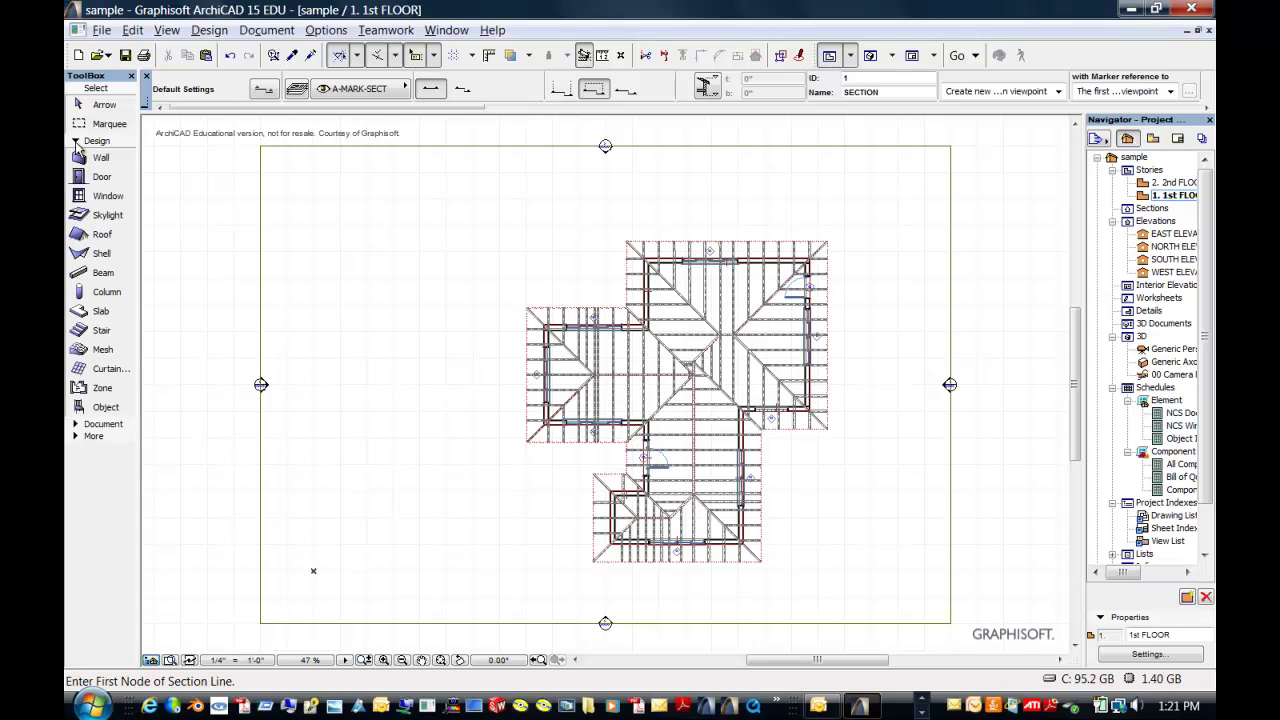
click(77, 428)
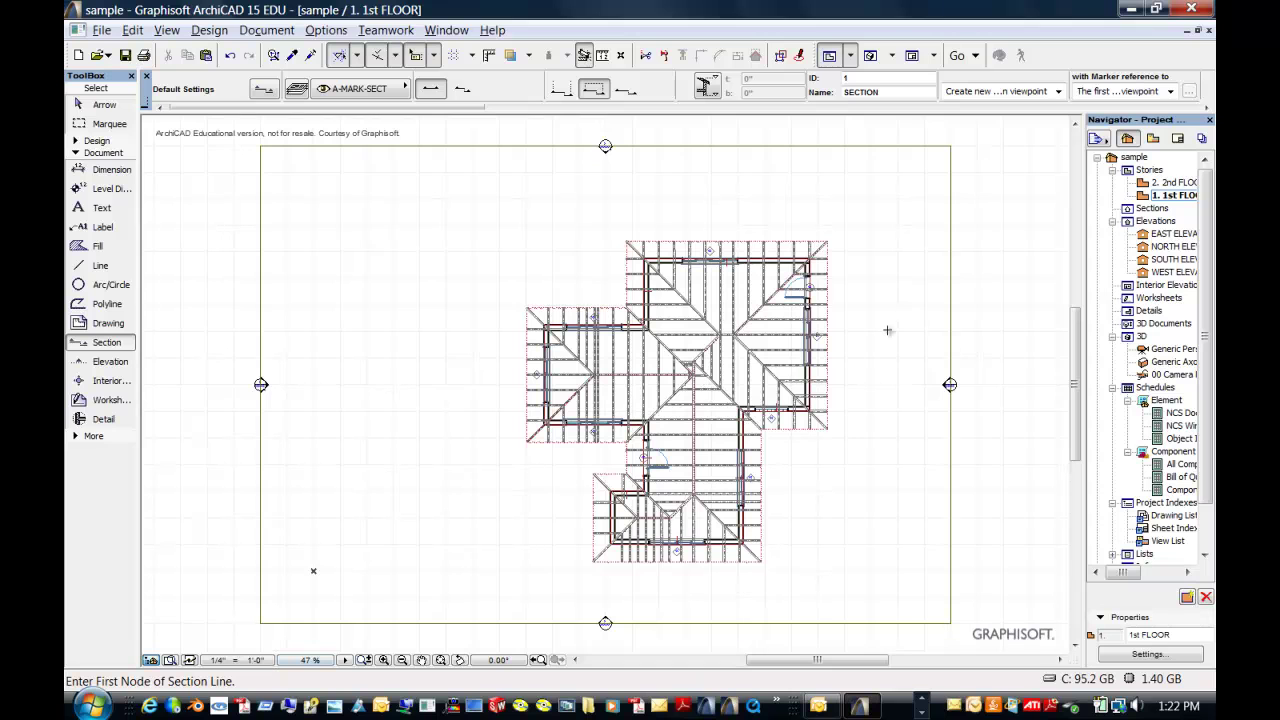
Draw Section 1 horizontally across the house, setting its viewing direction and depth limit
click(472, 372)
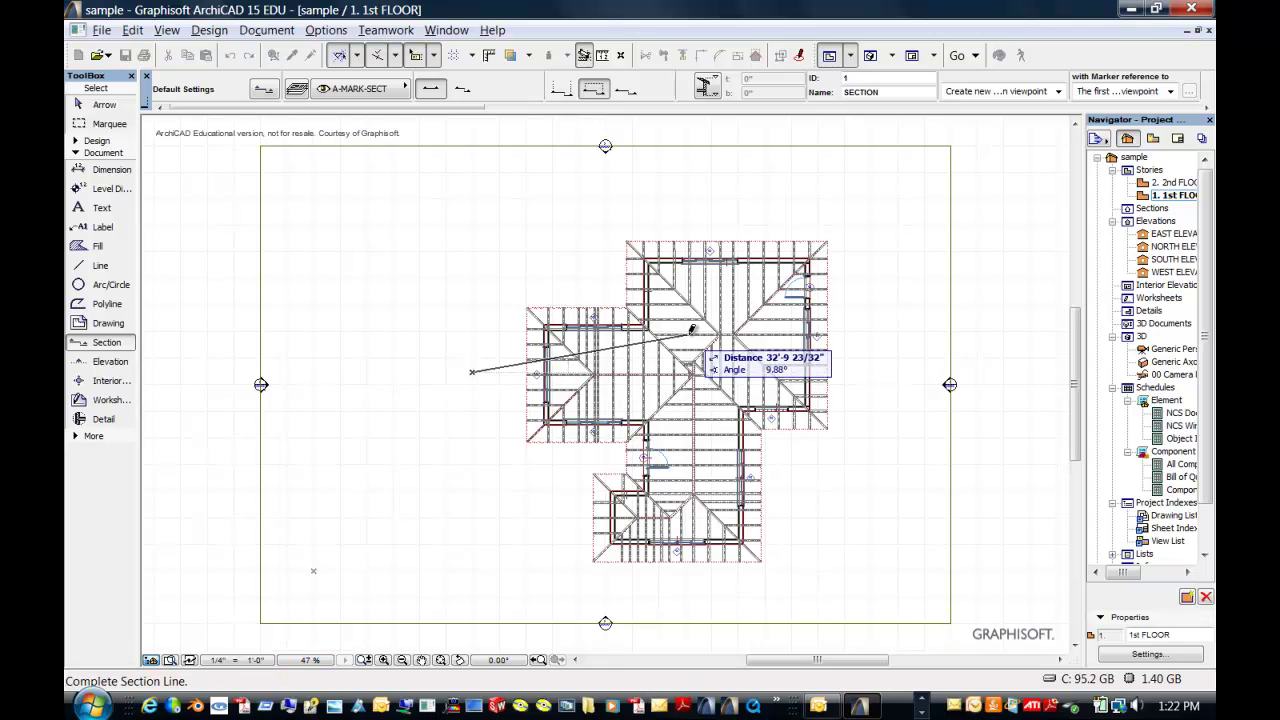
click(903, 364)
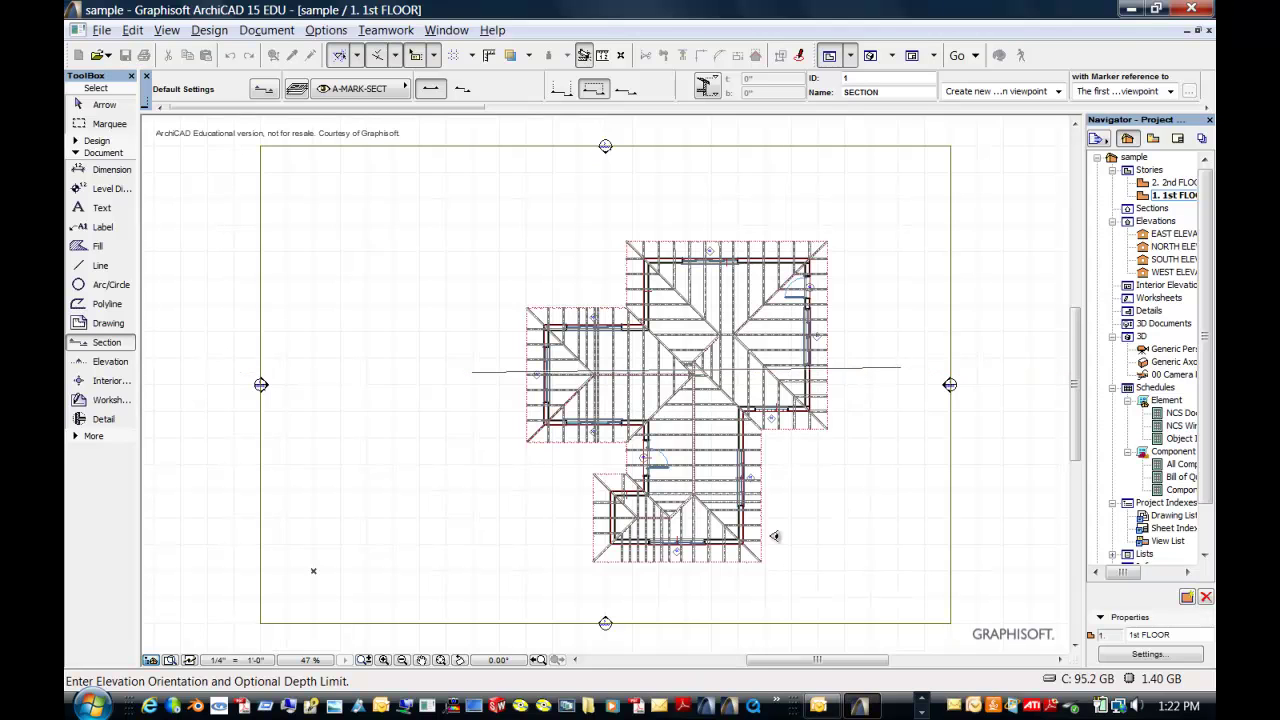
click(737, 596)
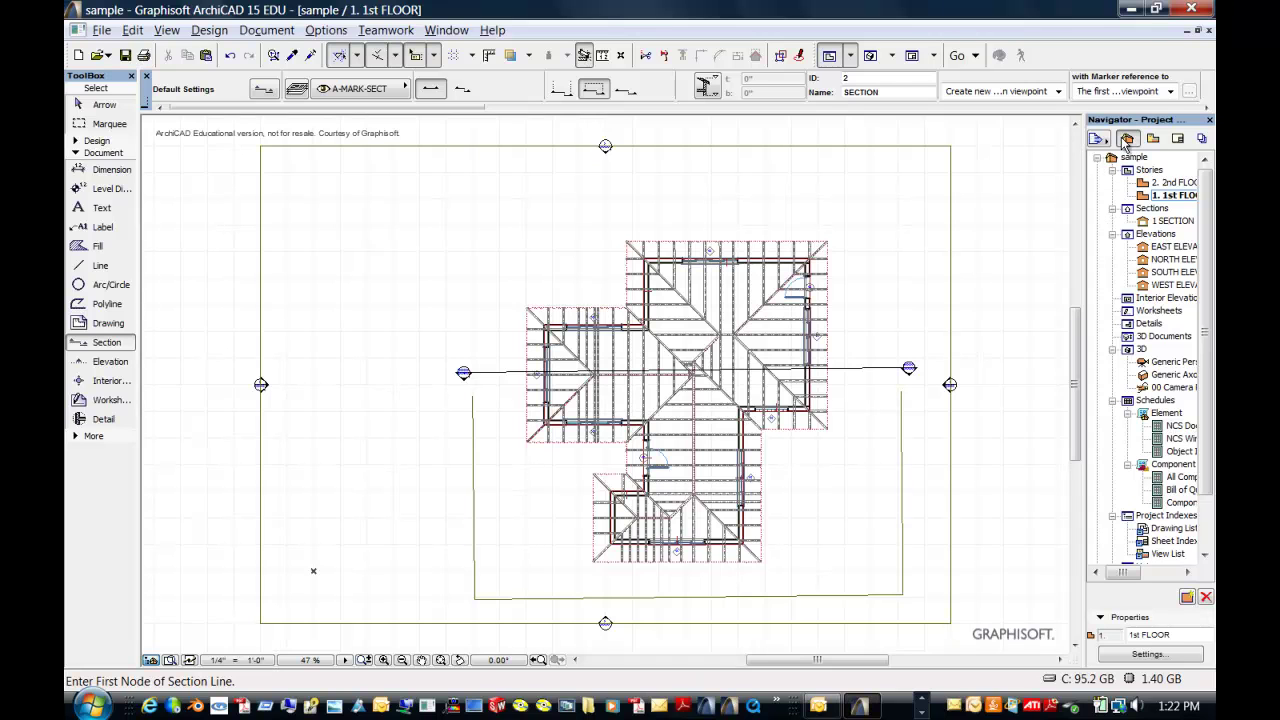
click(1112, 208)
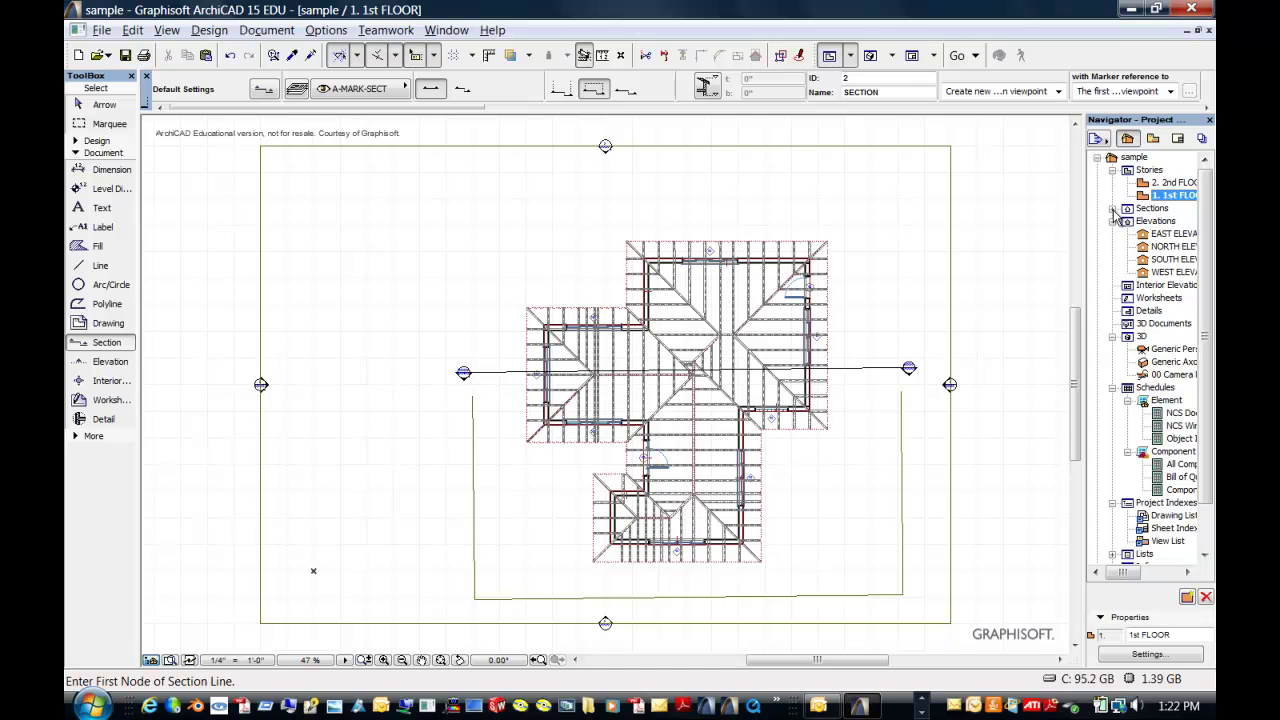
click(1112, 208)
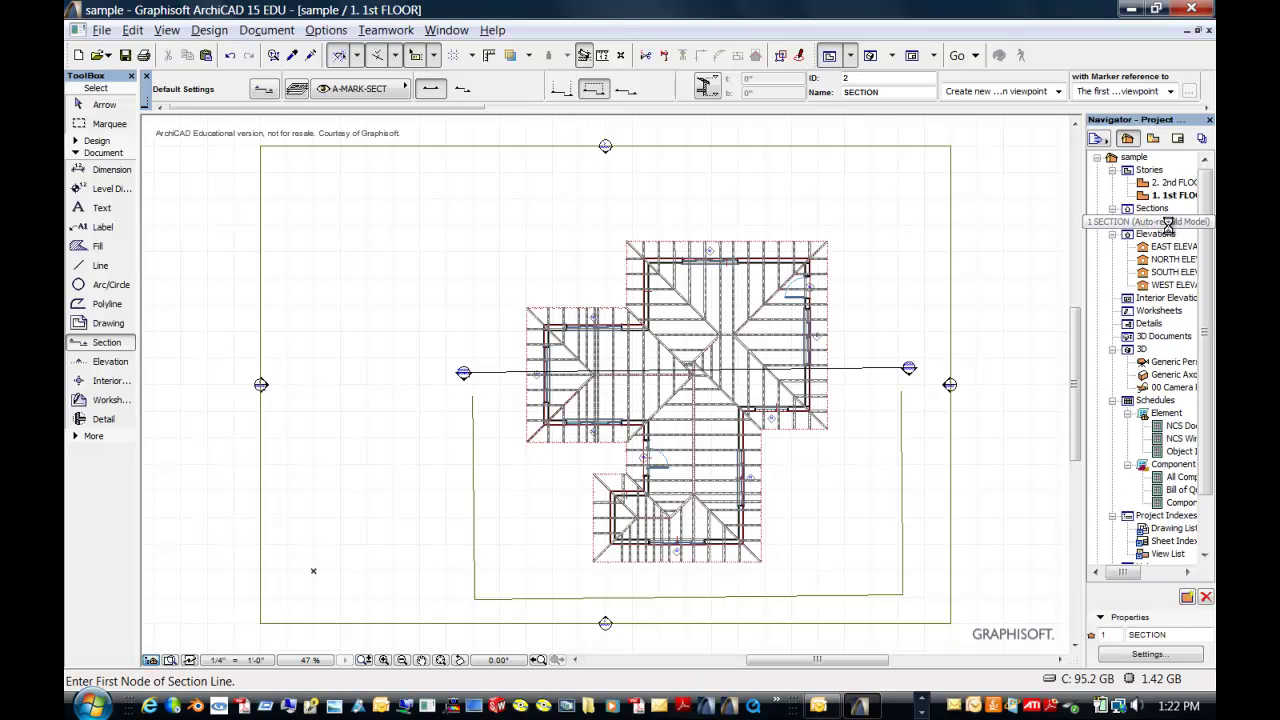
Open the 1 SECTION view from the Navigator's Sections list
double_click(1170, 222)
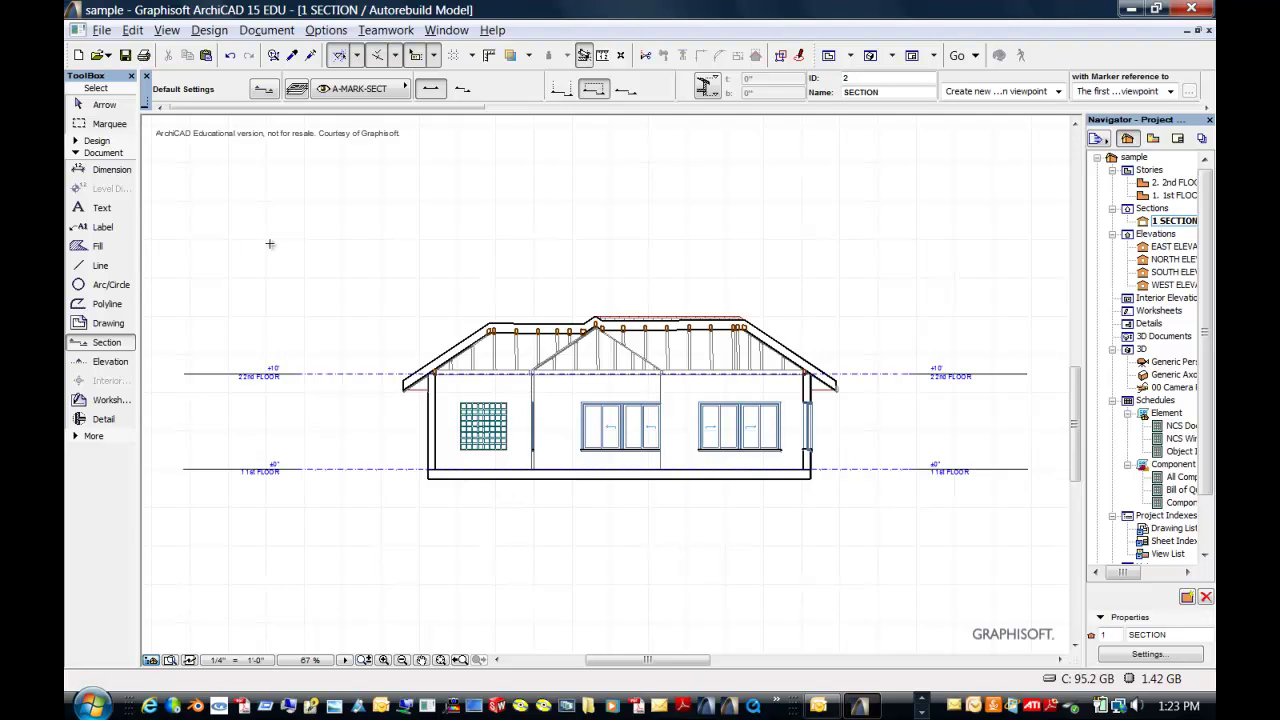
Give both cut exterior walls the 04 | Block Masonry cut fill, then deselect them
click(114, 107)
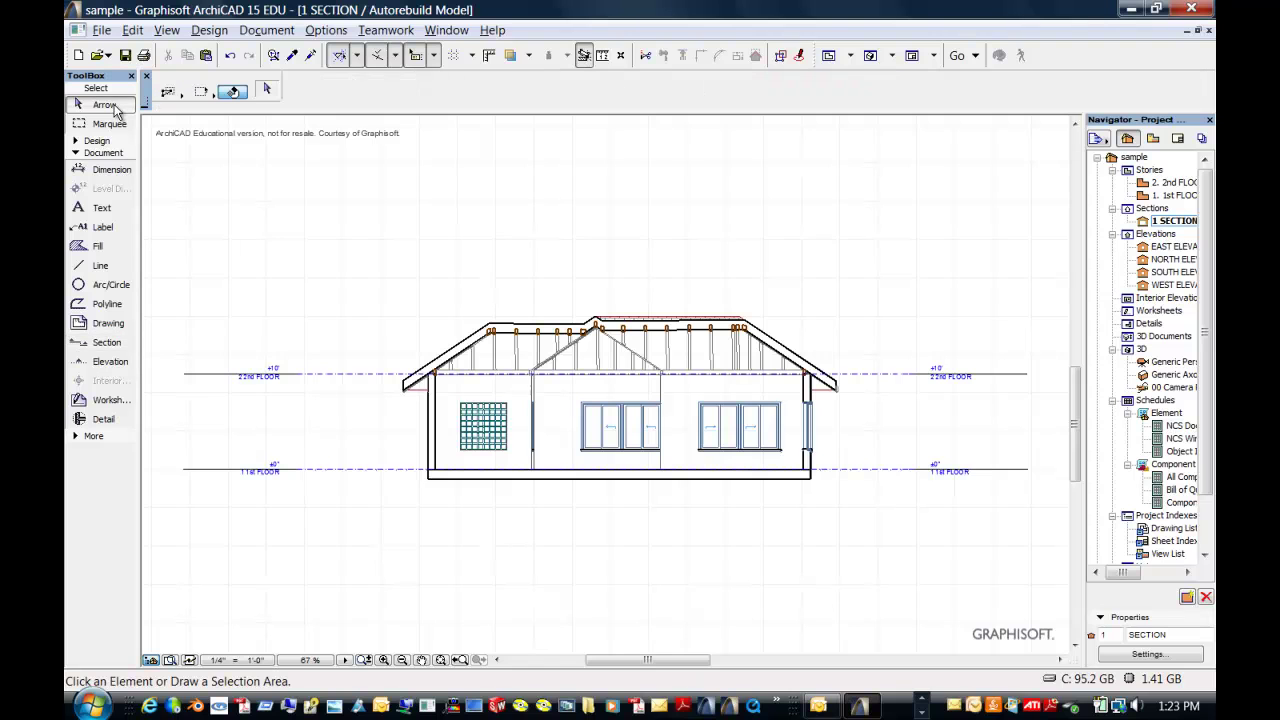
click(430, 418)
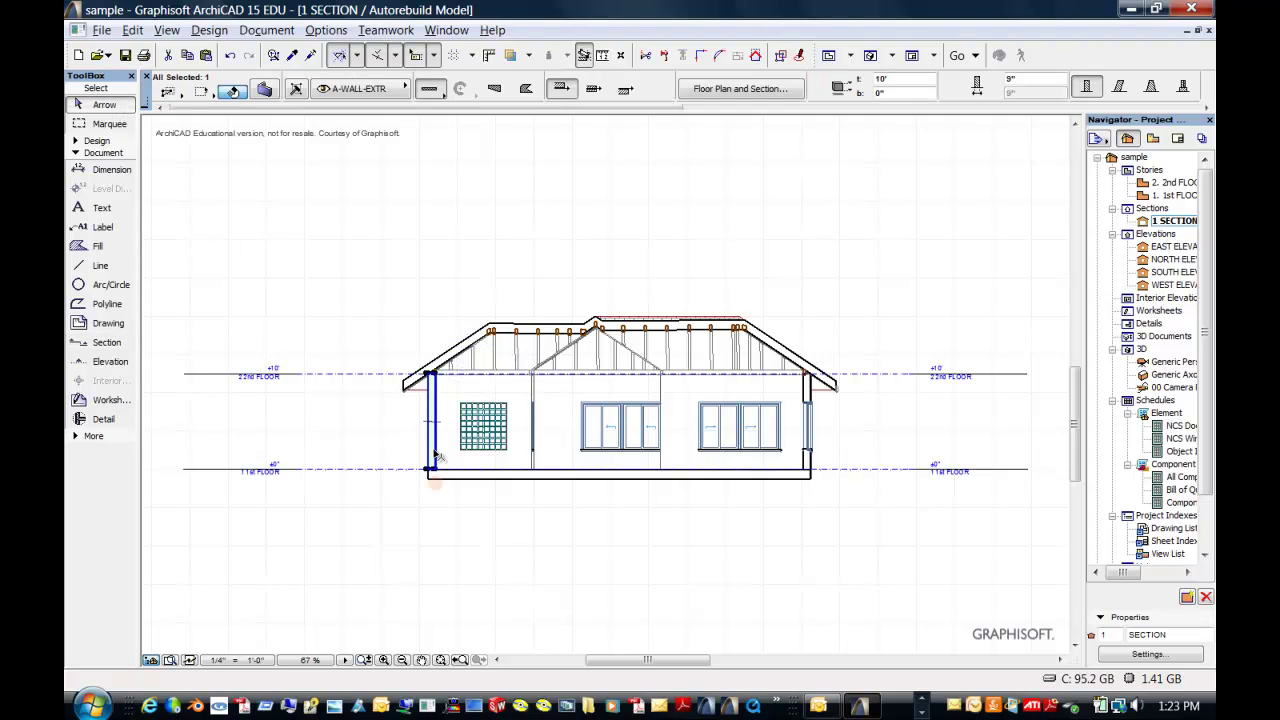
shift+click(810, 465)
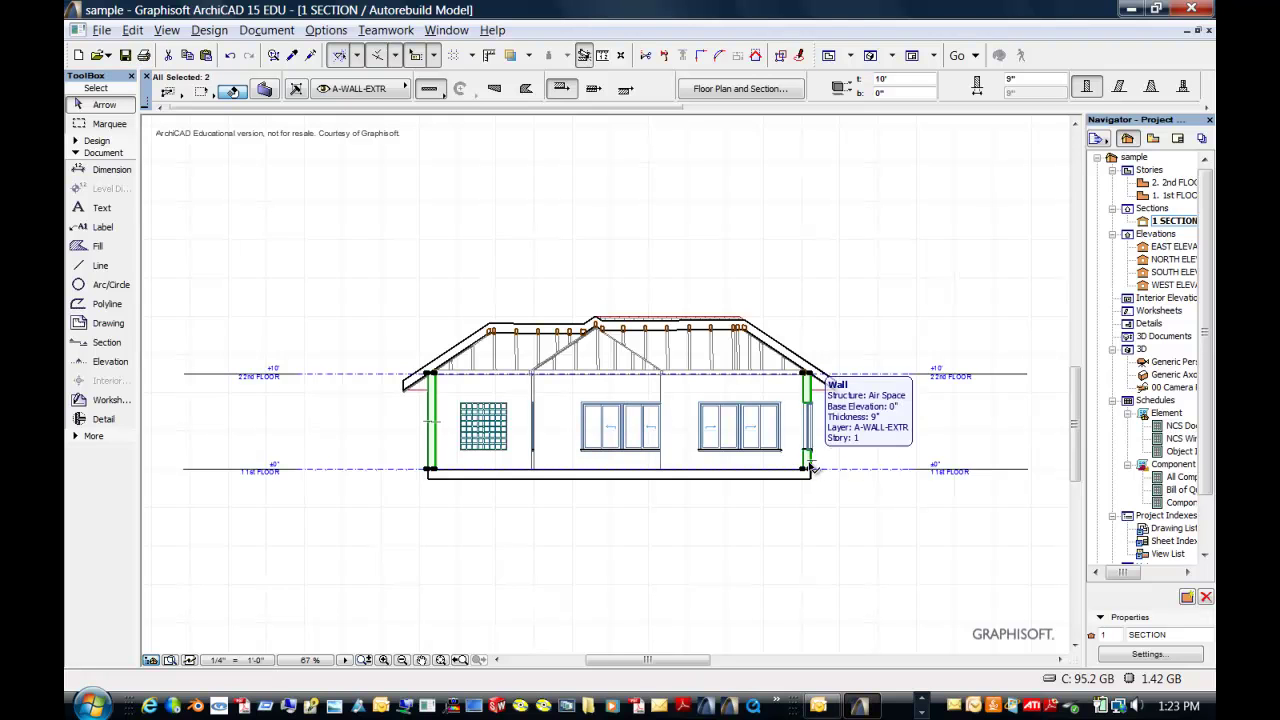
click(264, 90)
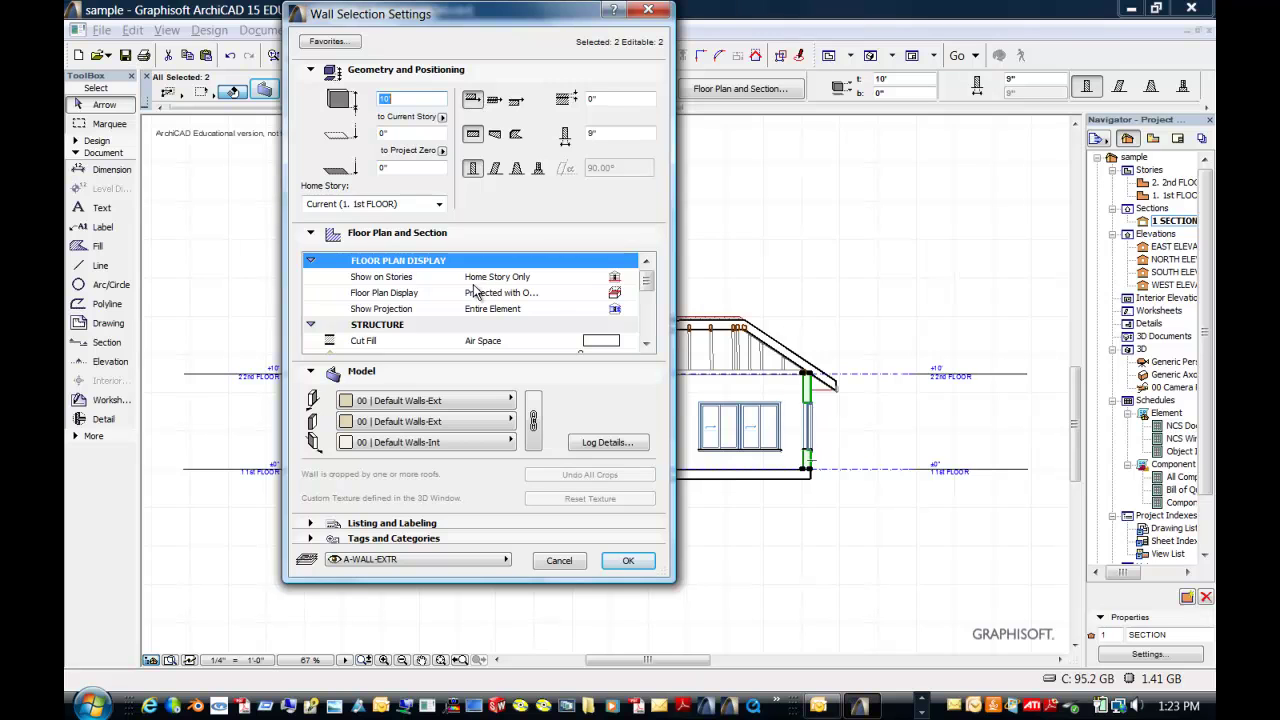
click(593, 347)
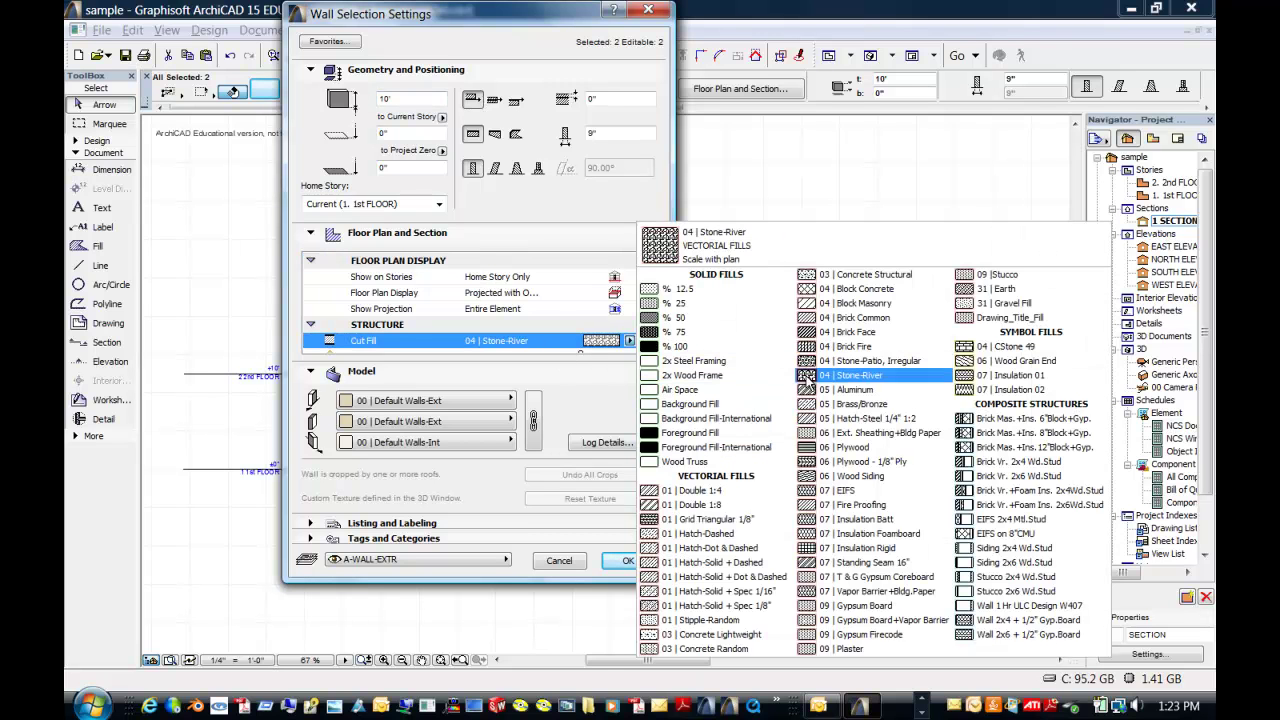
click(822, 305)
click(632, 558)
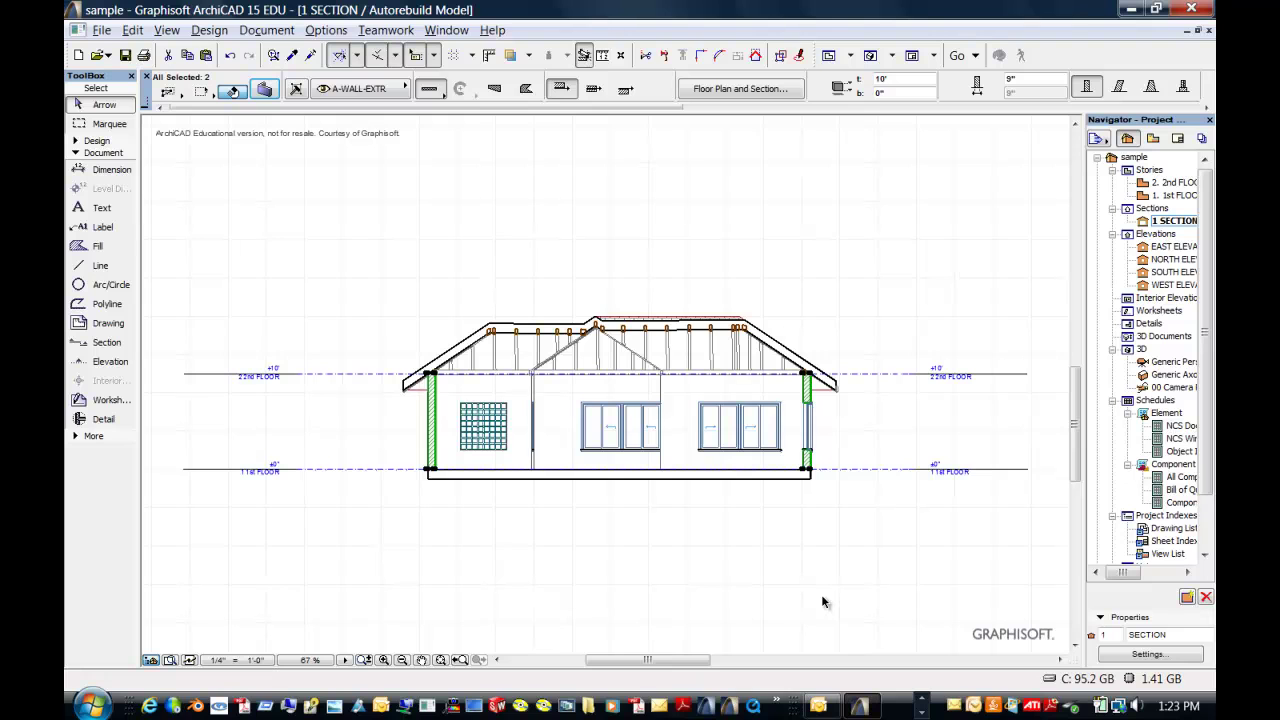
click(544, 573)
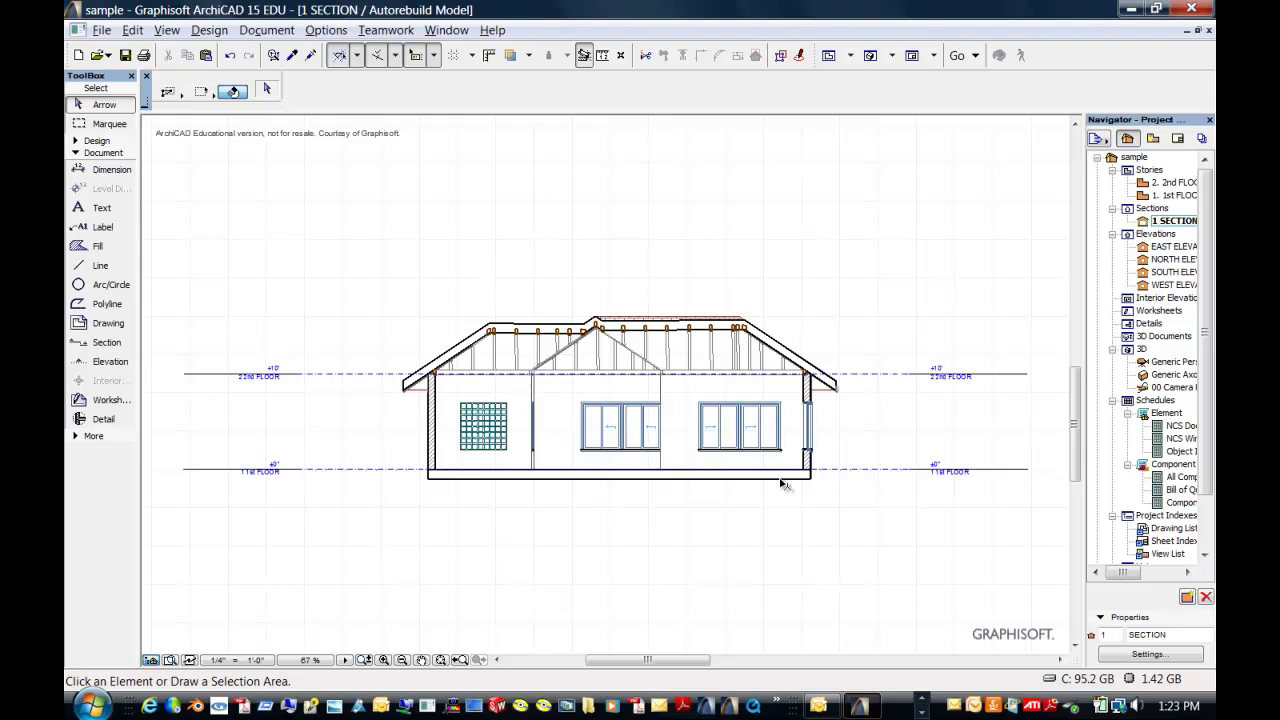
Click two points in the view, then return to the 1st floor plan
click(741, 478)
click(672, 345)
double_click(1145, 197)
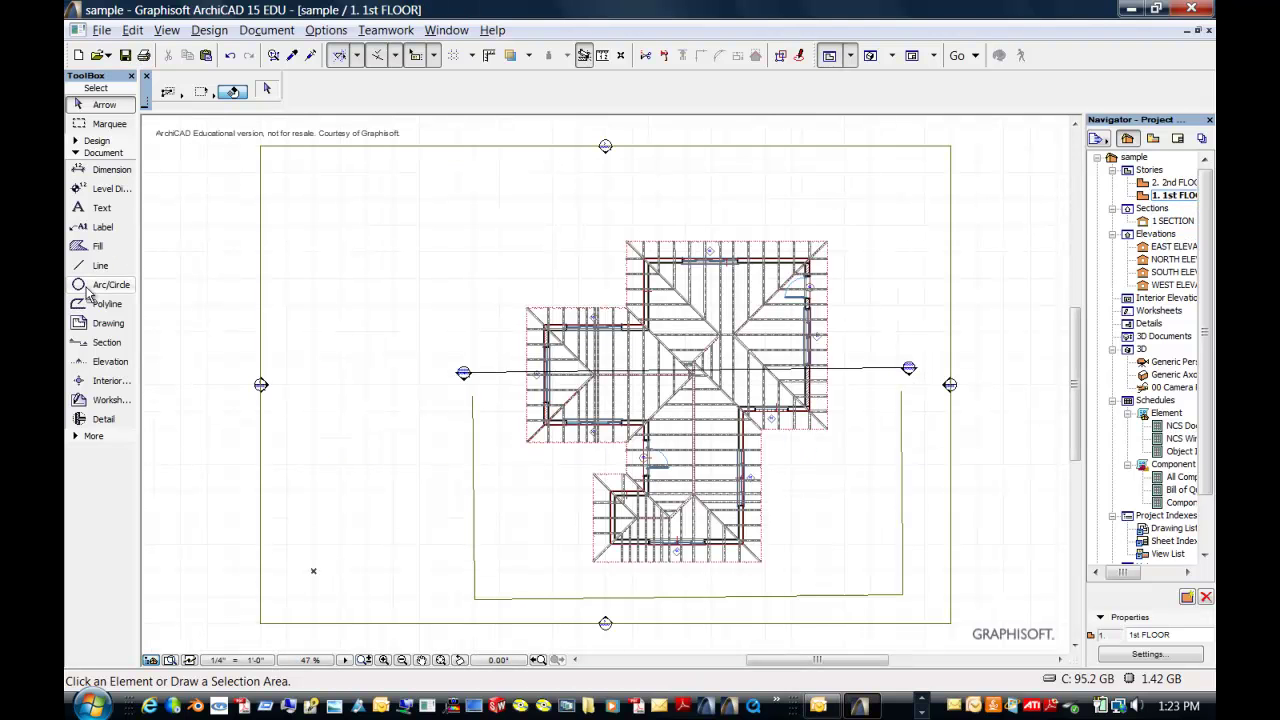
Draw a rectangular ground mesh around the whole house, then open the East Elevation
click(80, 141)
click(103, 350)
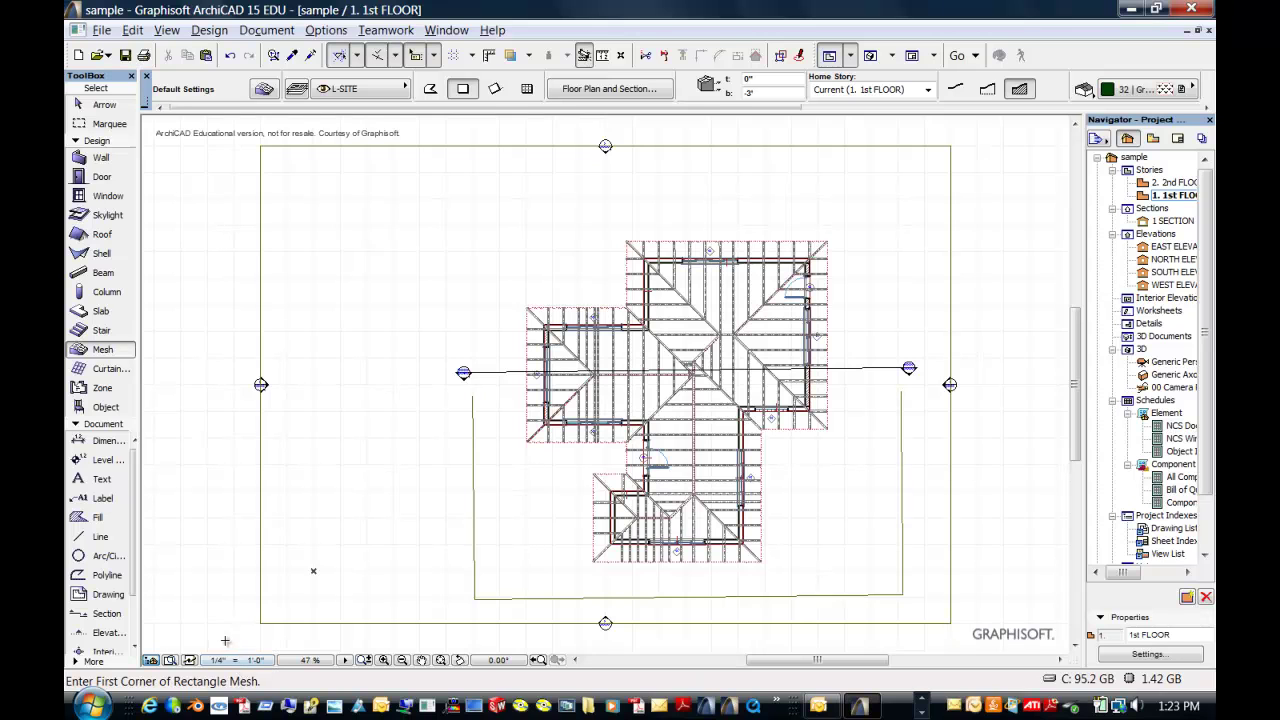
click(225, 641)
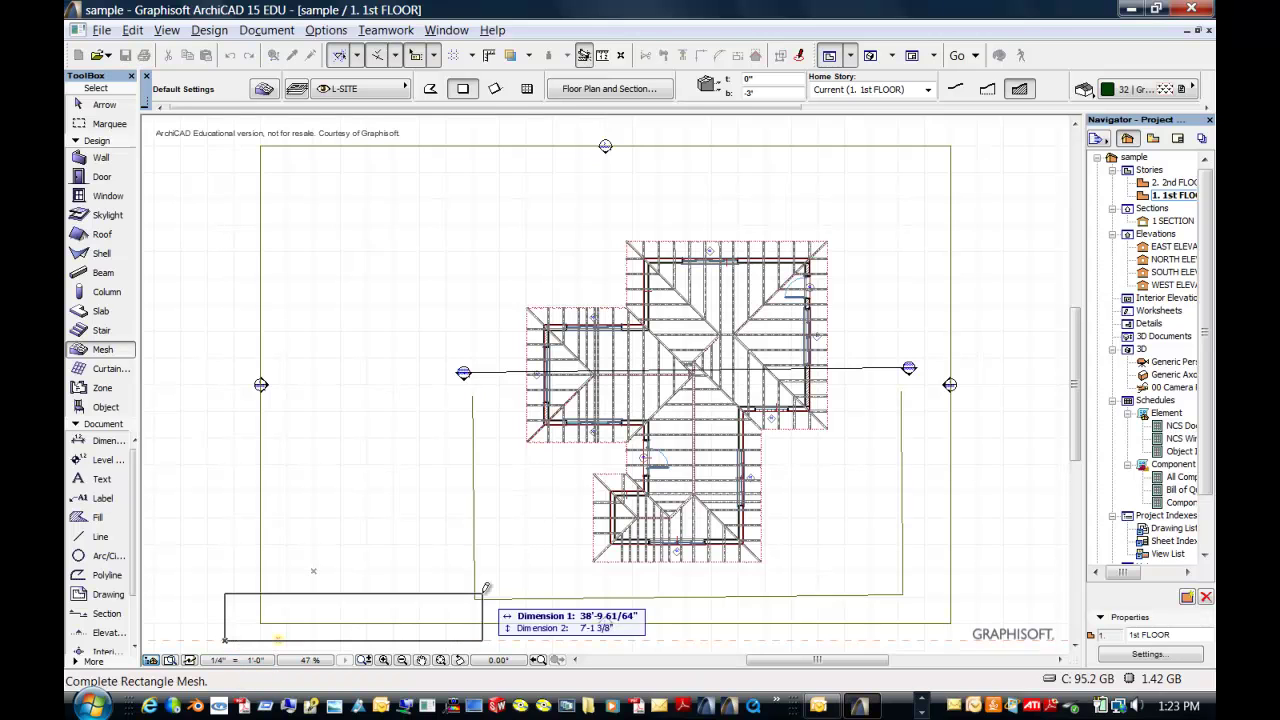
click(995, 125)
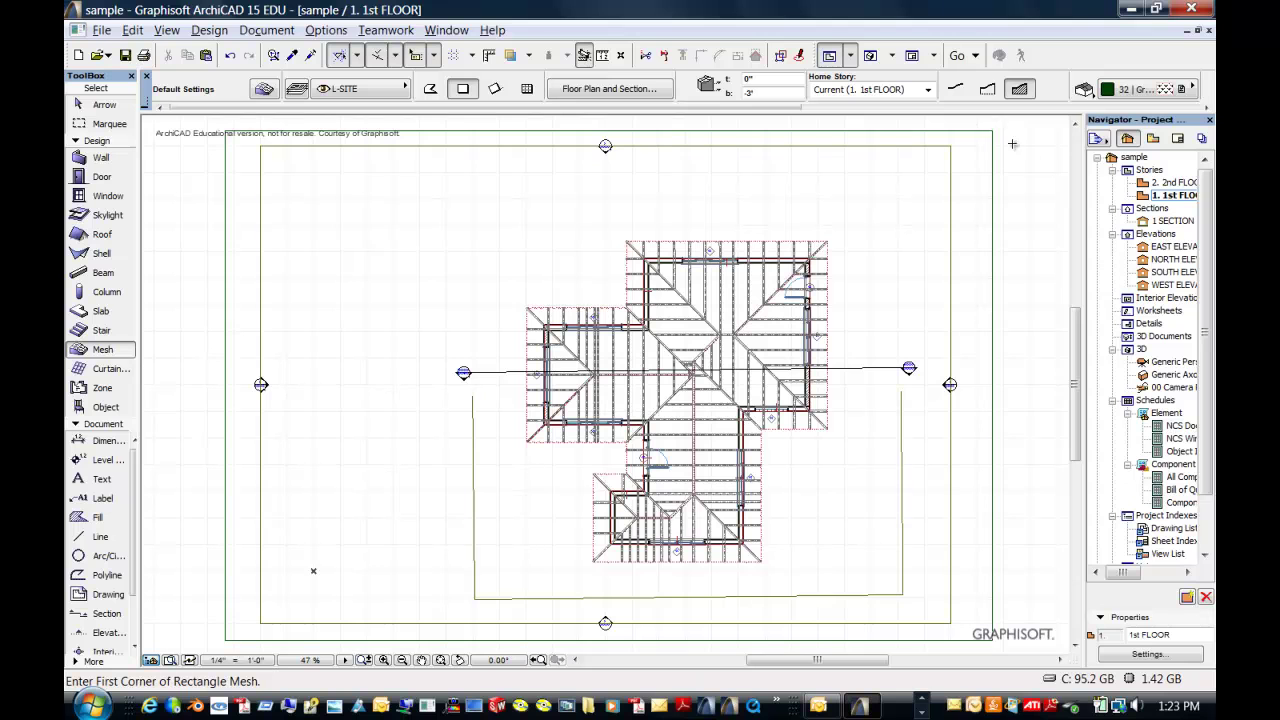
double_click(1143, 251)
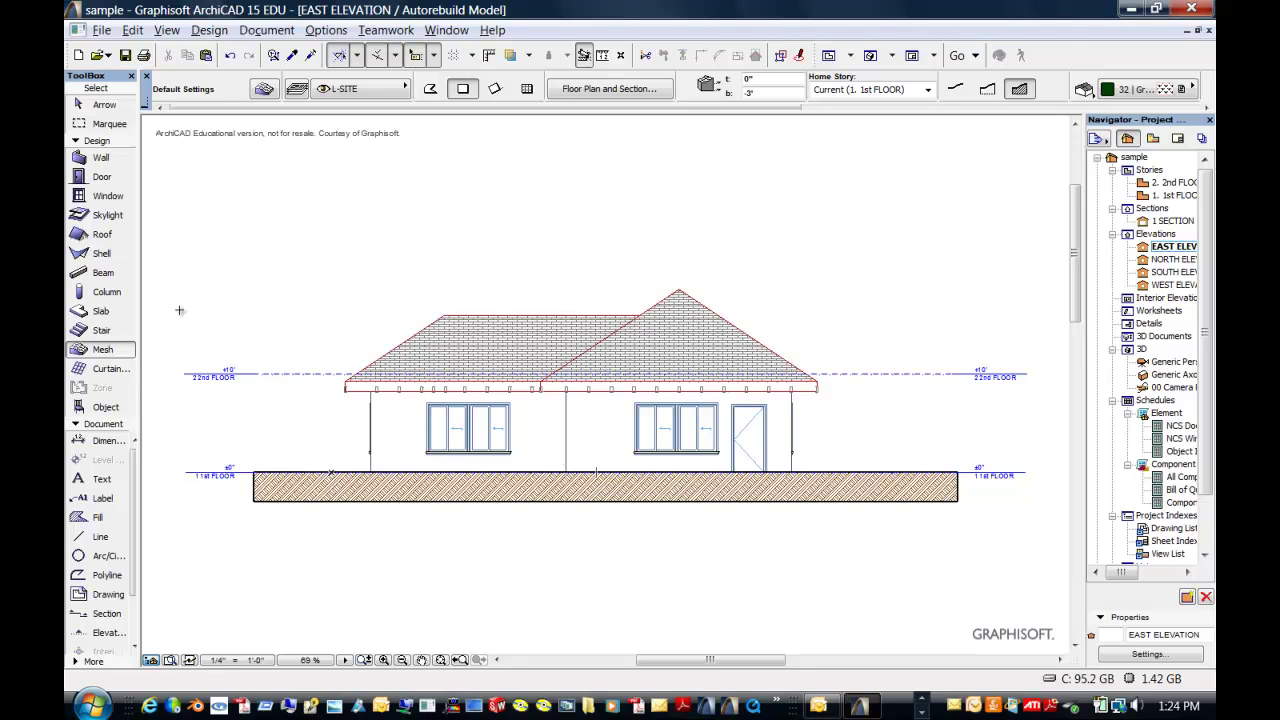
Move the hatched ground mesh down until its top sits just below the first floor
click(100, 105)
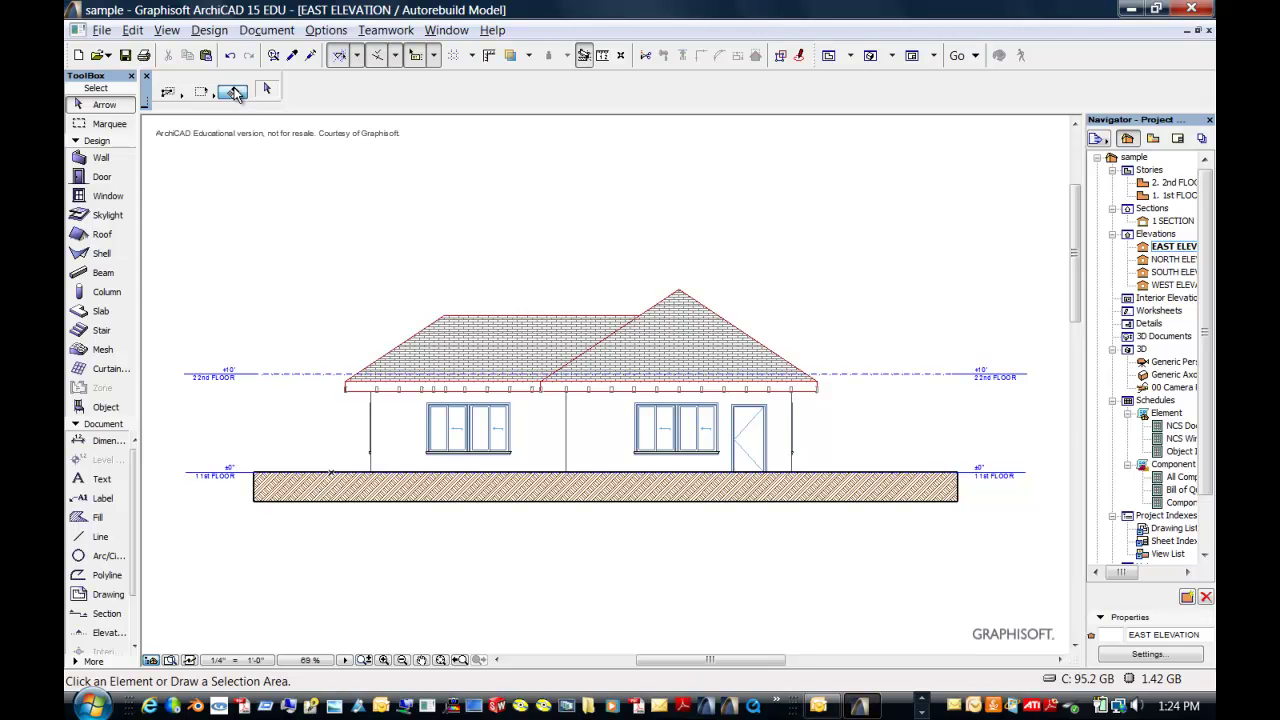
click(366, 490)
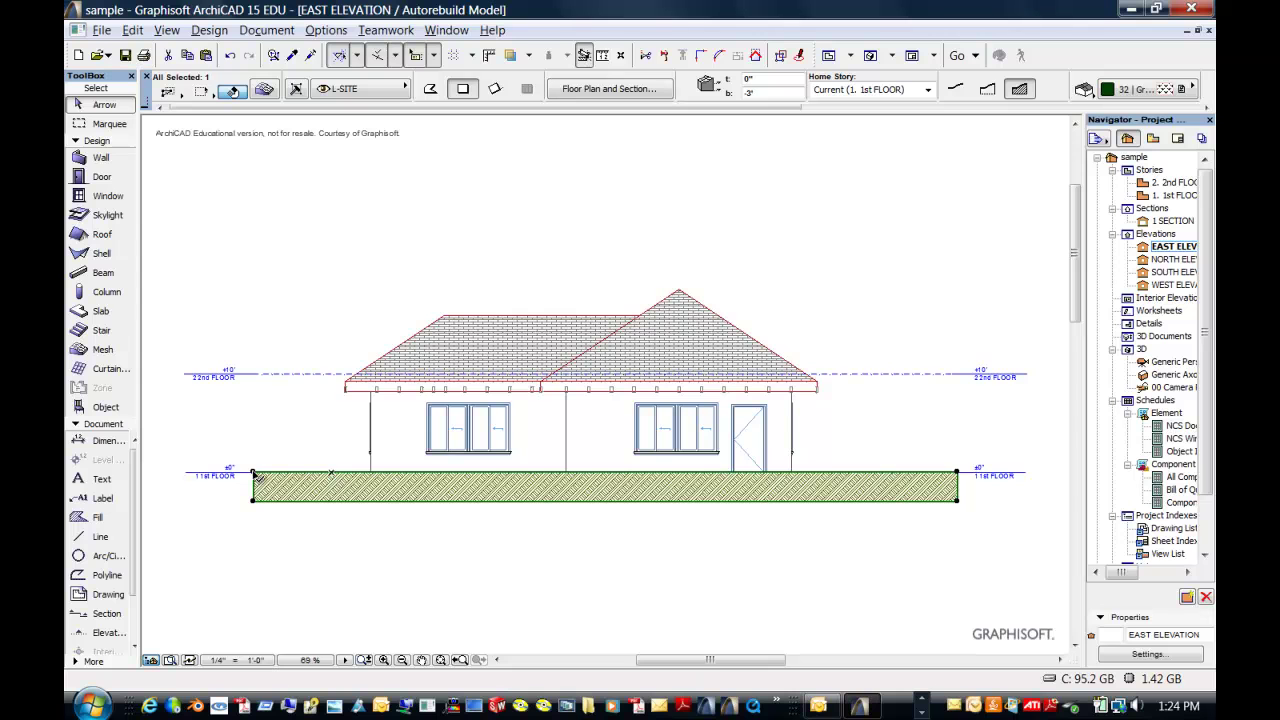
drag(255, 475, 255, 489)
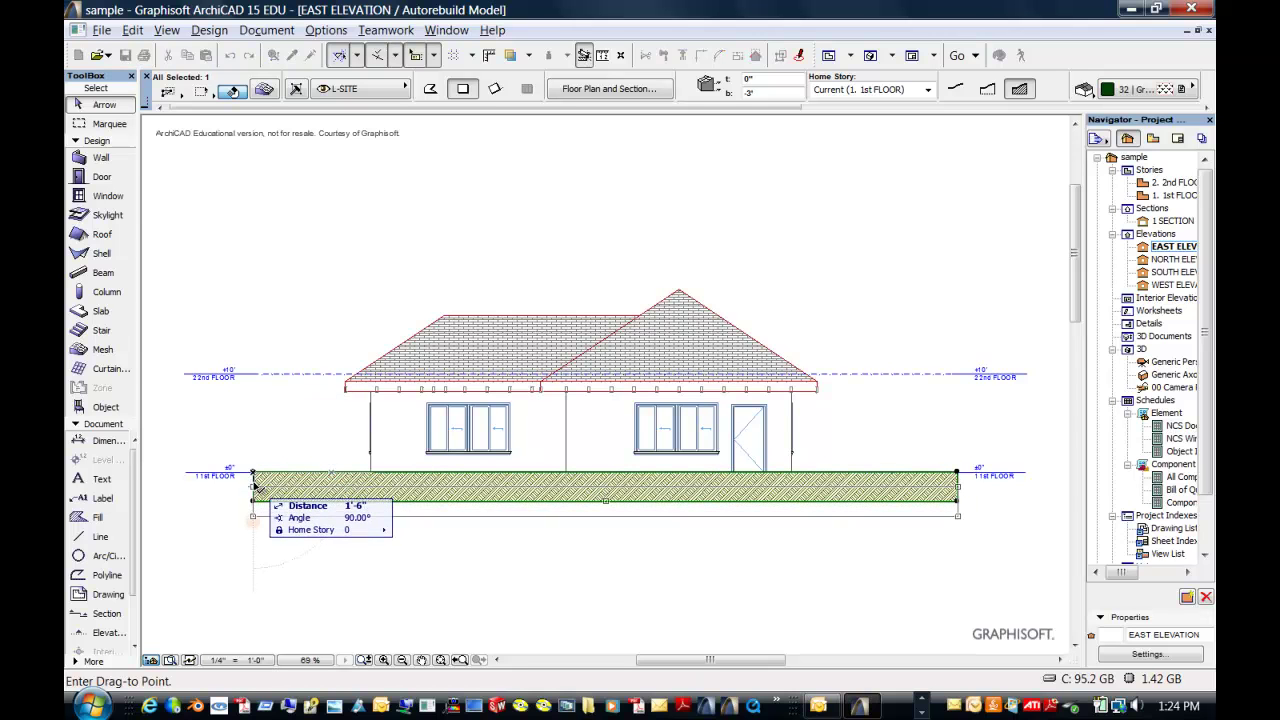
click(256, 486)
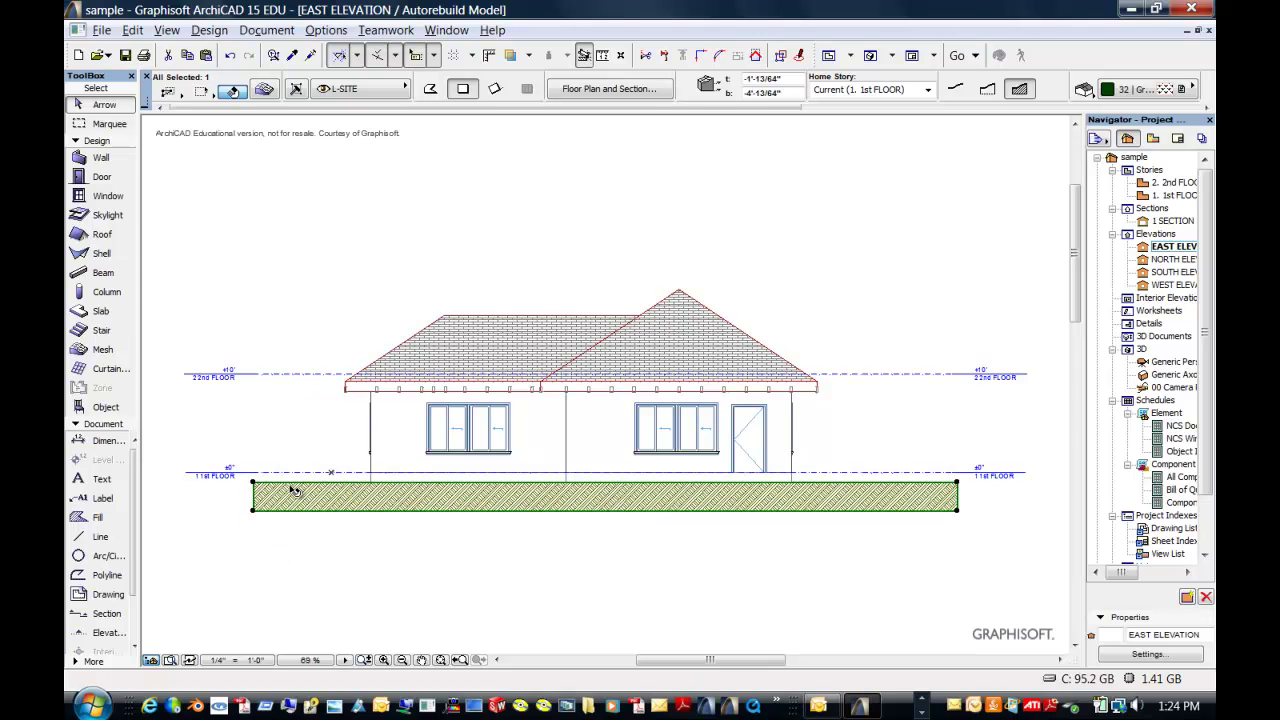
click(253, 483)
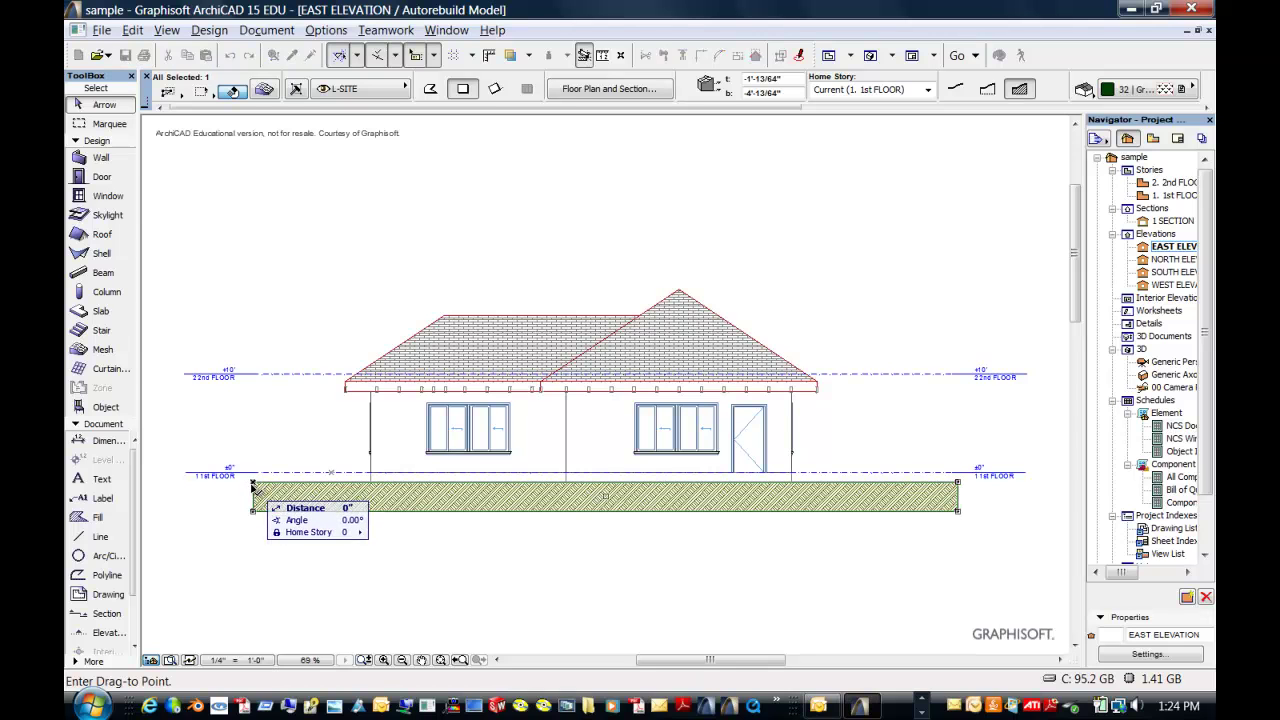
click(253, 490)
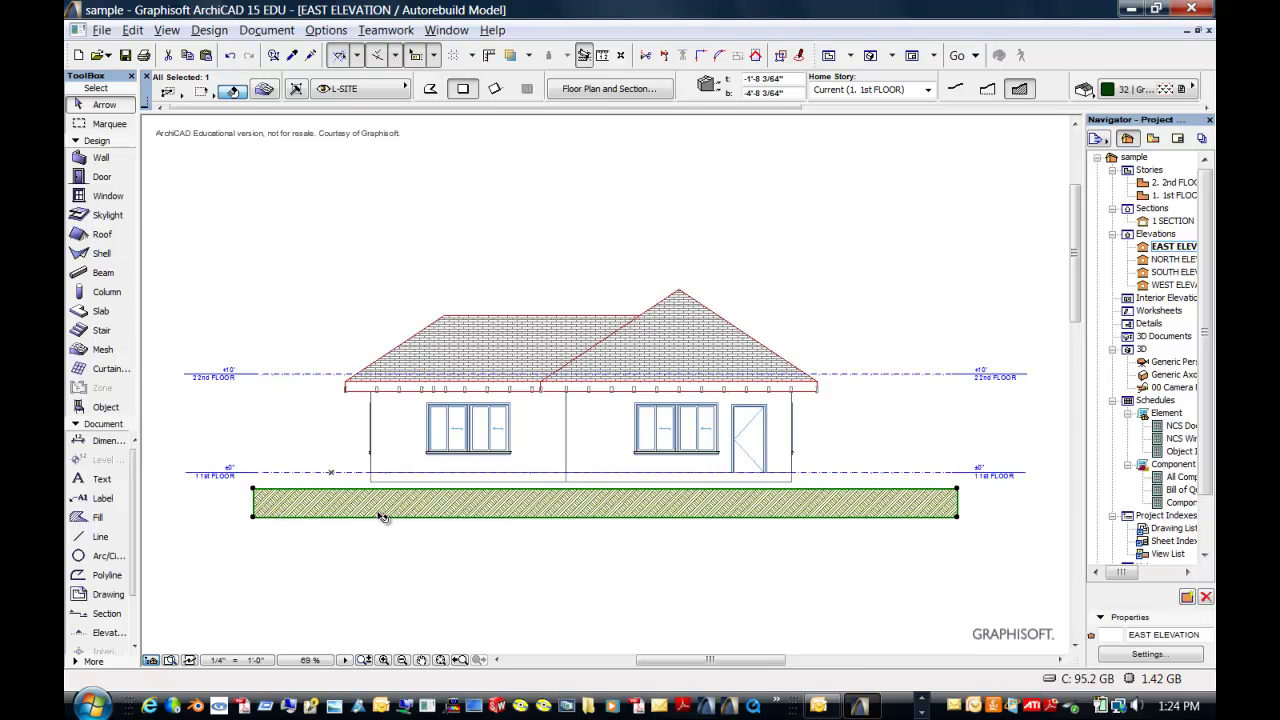
click(255, 491)
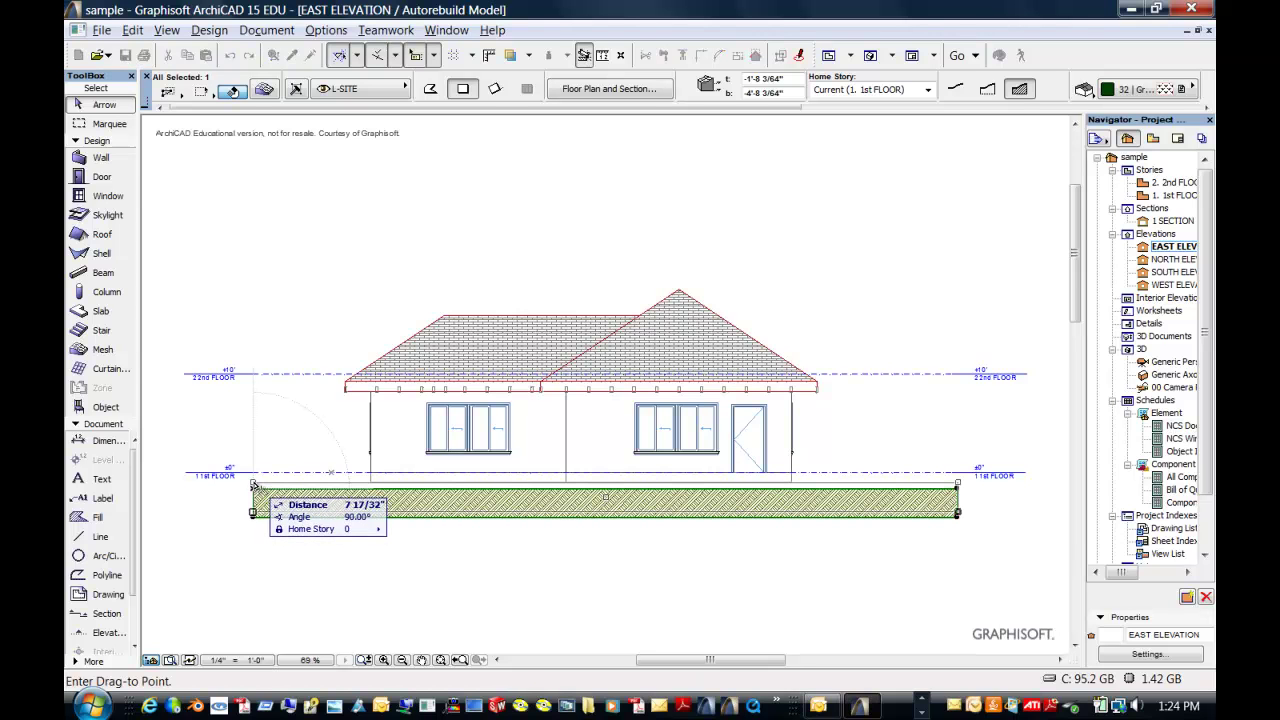
click(255, 485)
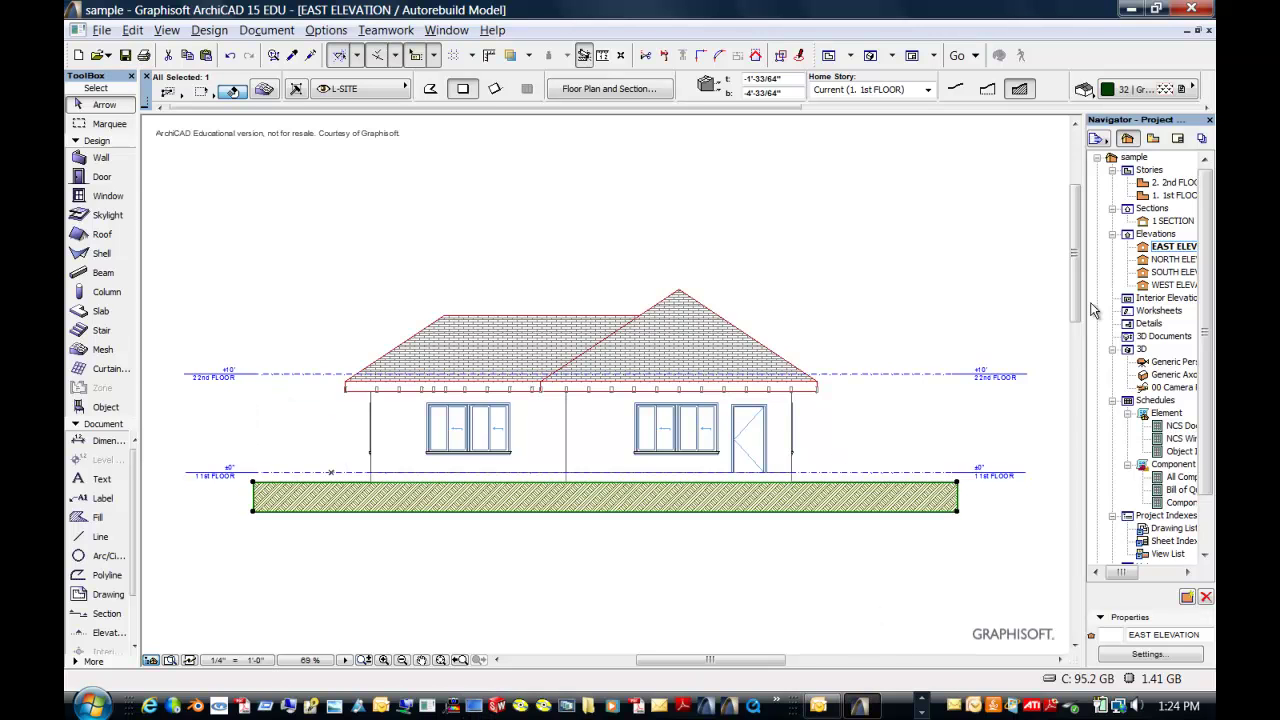
Open the 1 SECTION view from the Navigator
double_click(1150, 222)
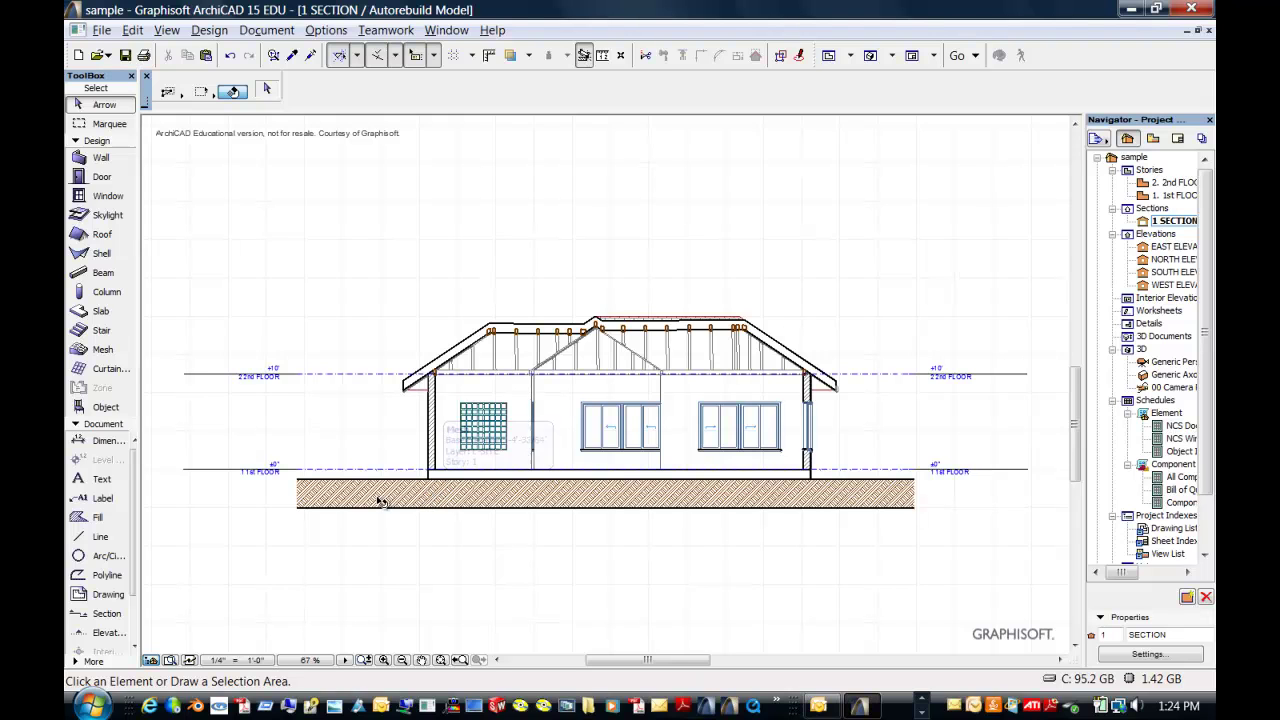
Select the Line tool with Drafting Line category and the rounded stone line type
click(100, 537)
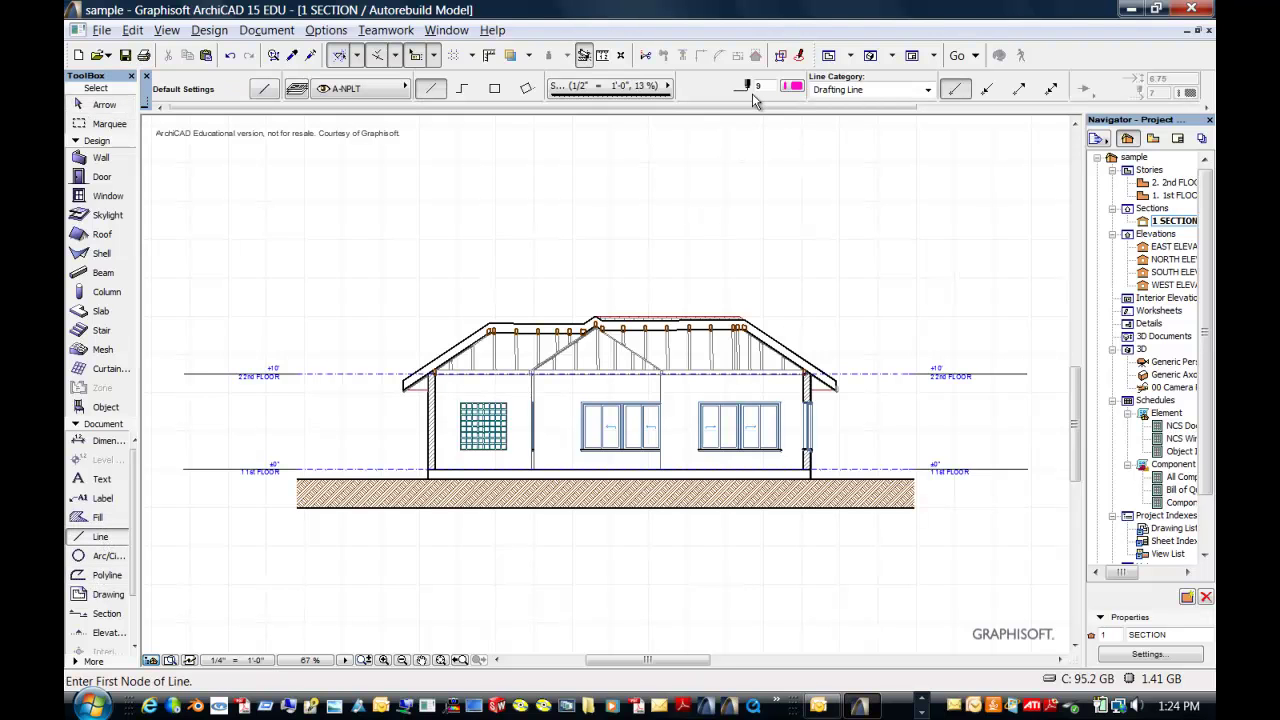
click(928, 90)
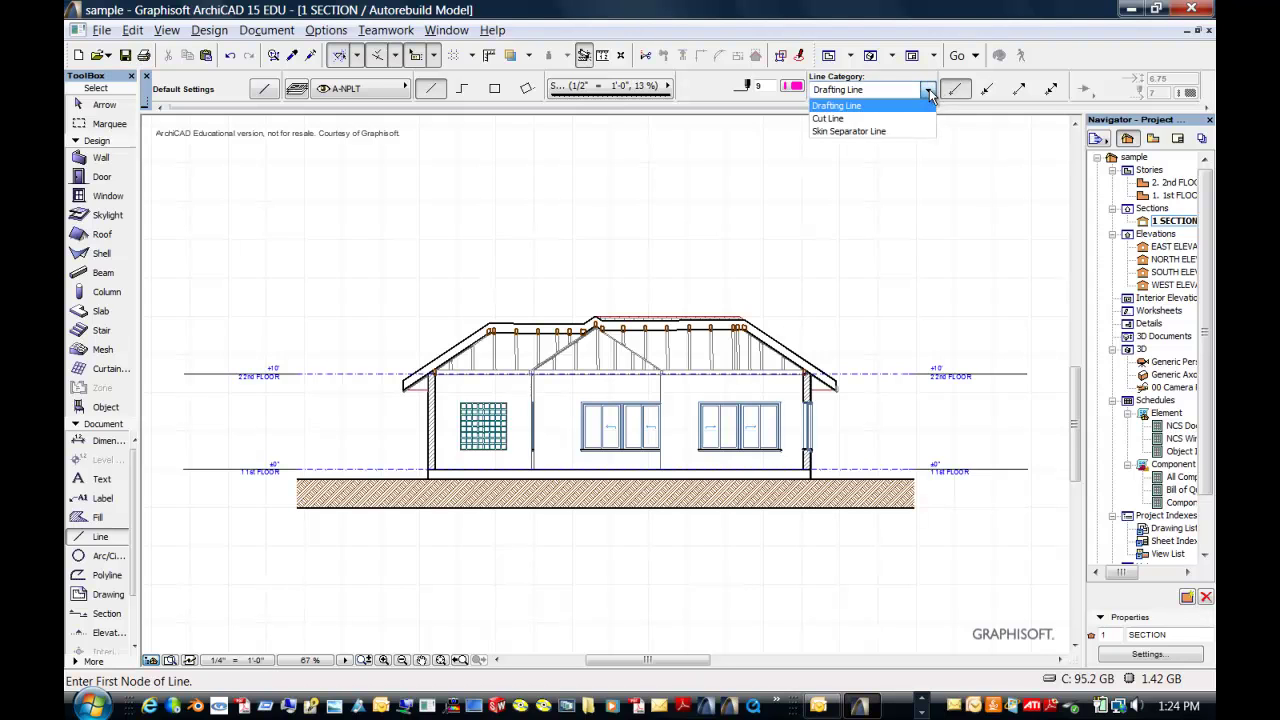
click(930, 93)
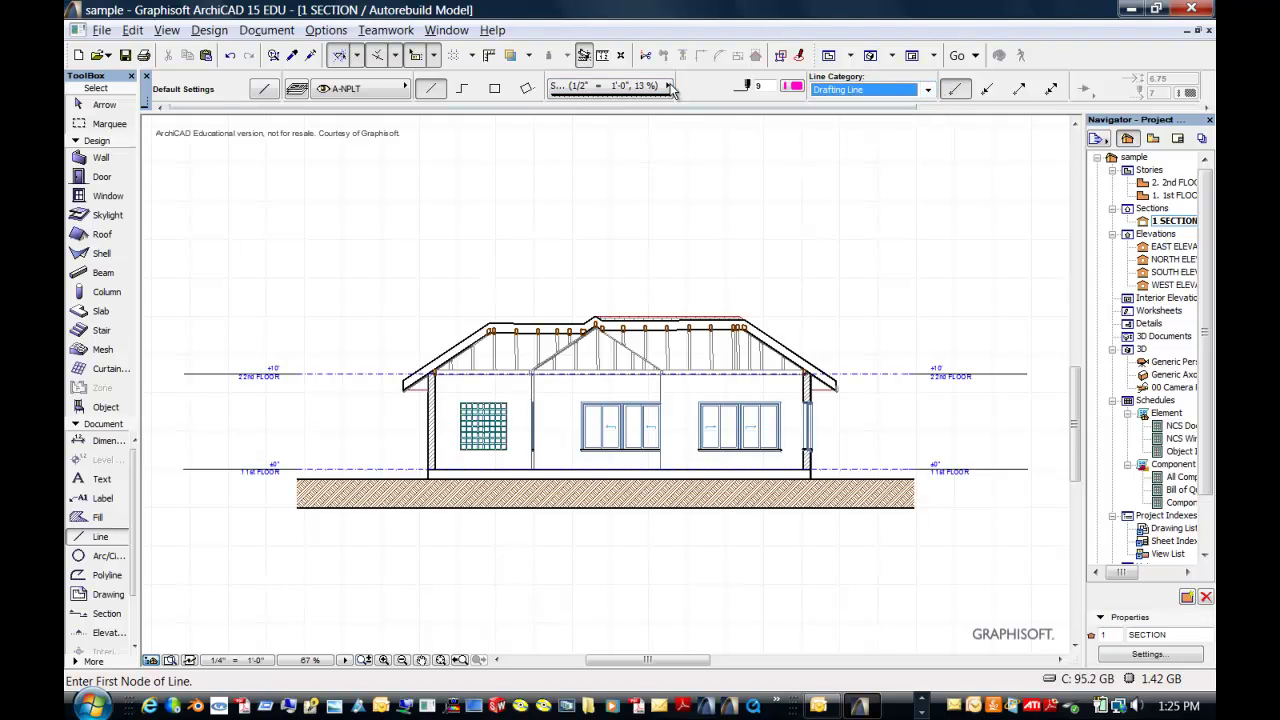
click(668, 87)
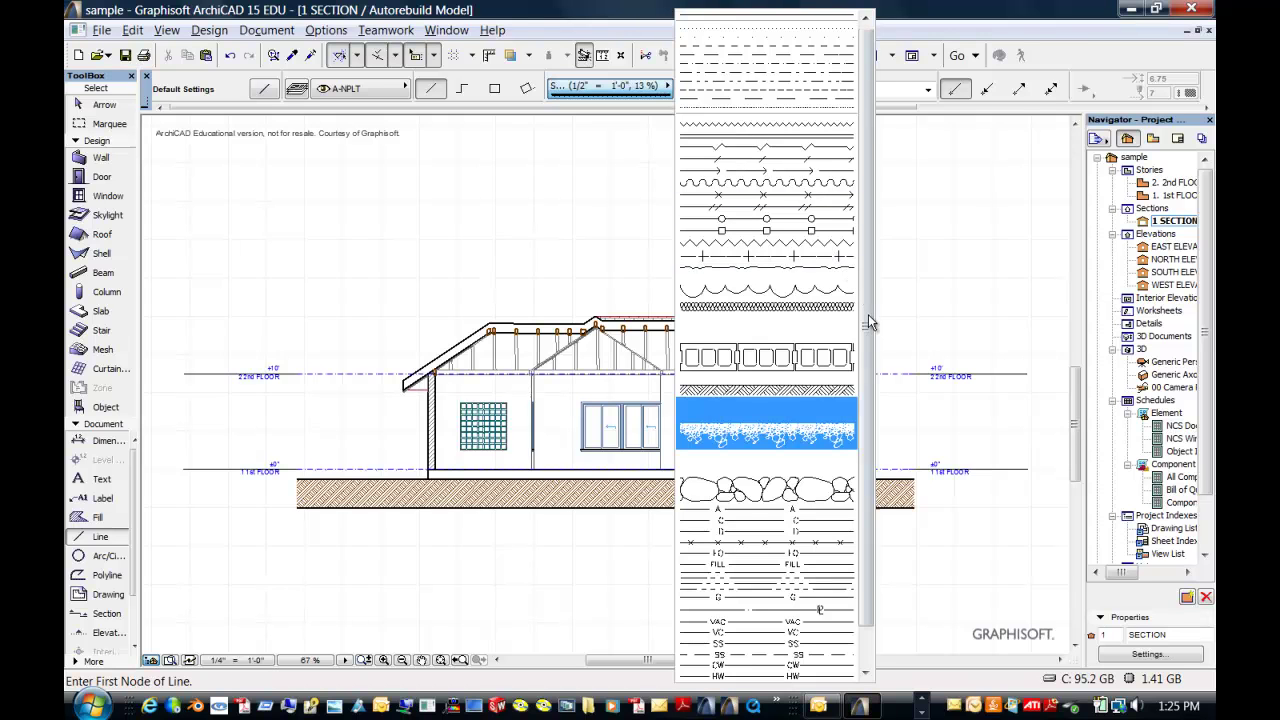
drag(870, 395, 866, 432)
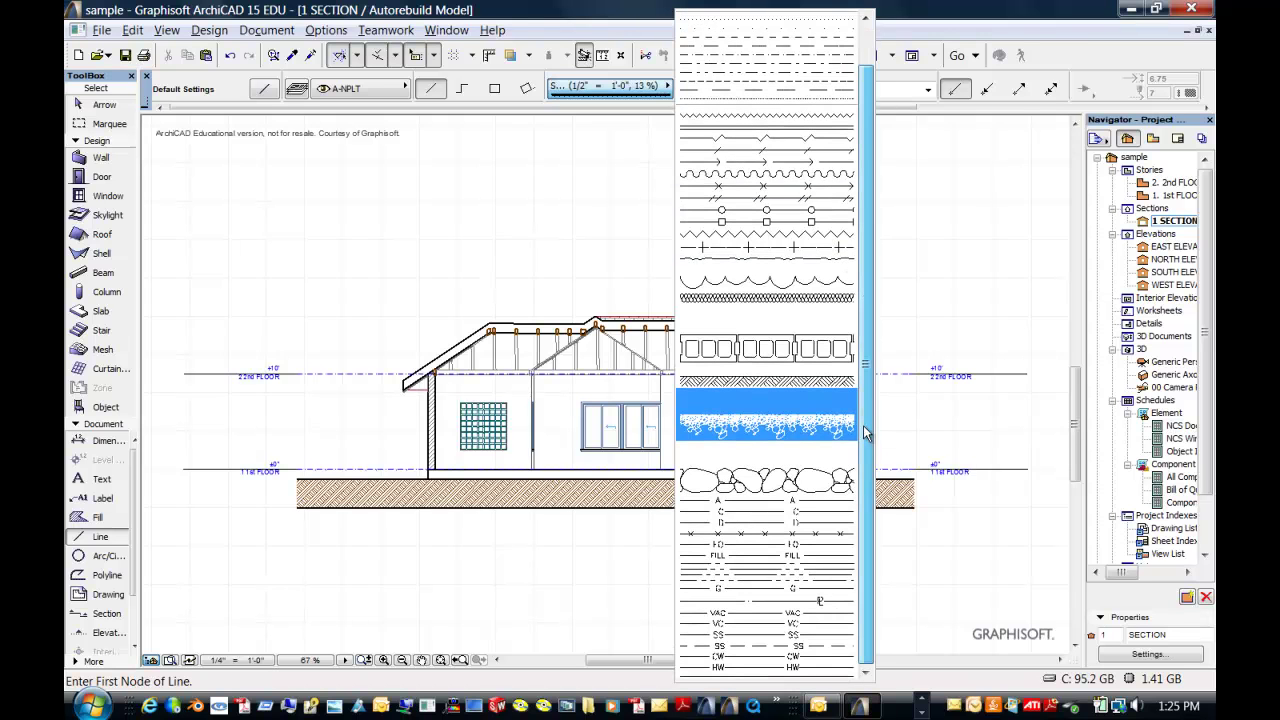
click(826, 481)
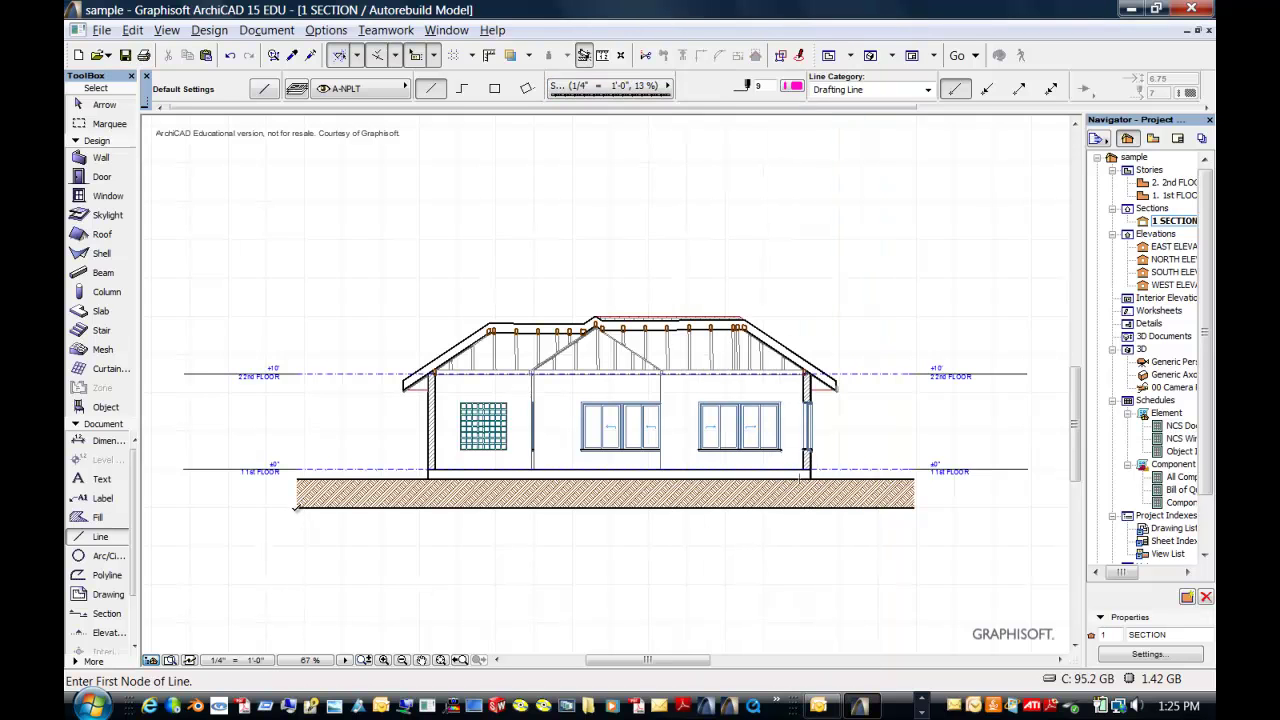
Draw the stone-pattern line from the slab's bottom-left to bottom-right corner
click(296, 507)
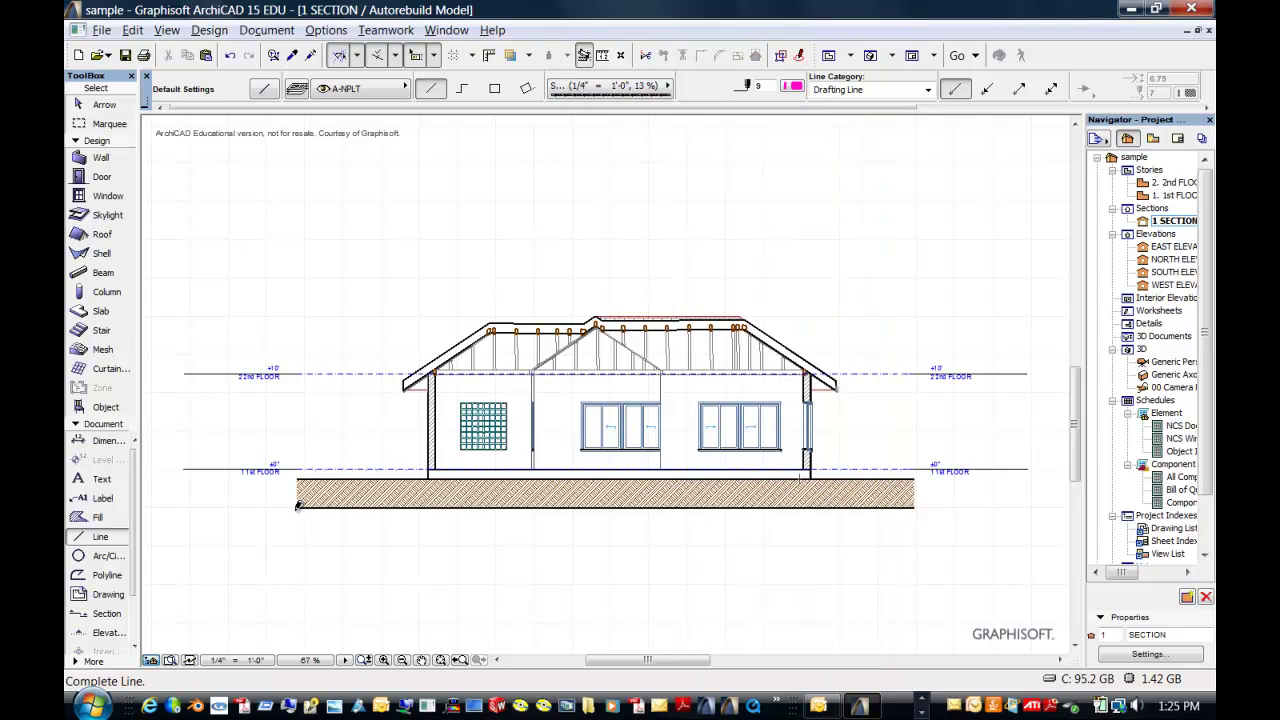
click(912, 508)
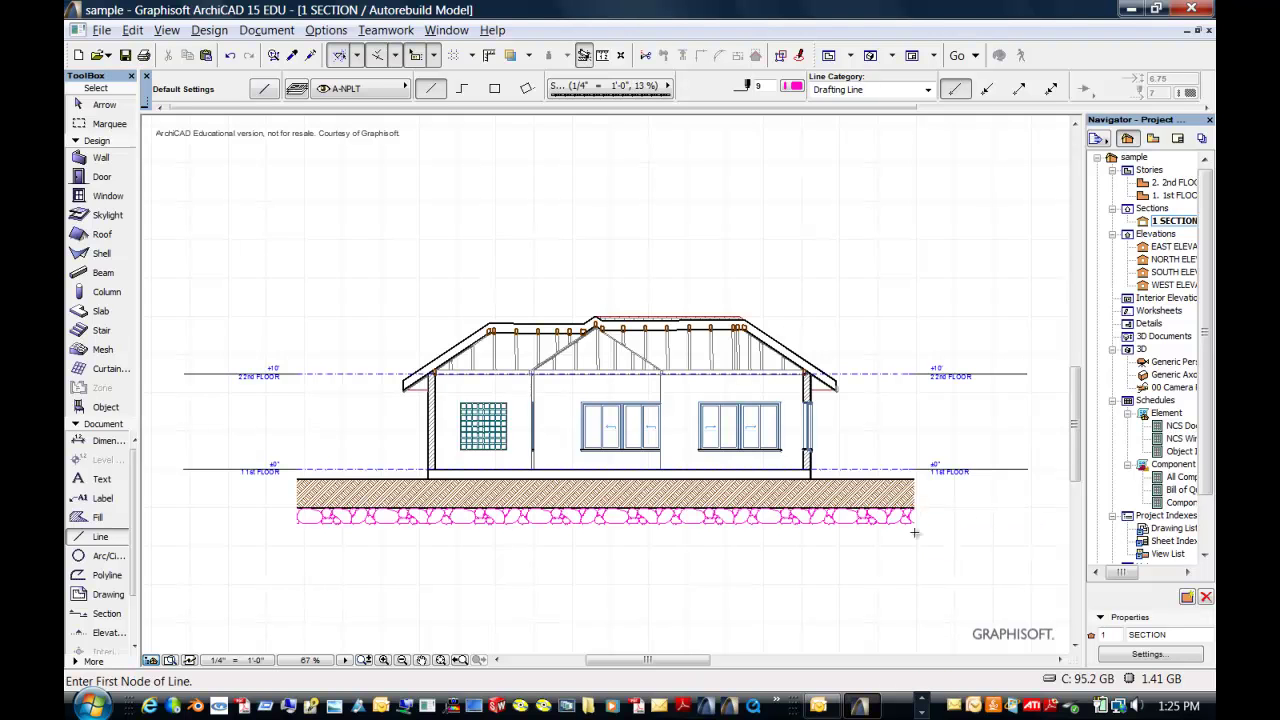